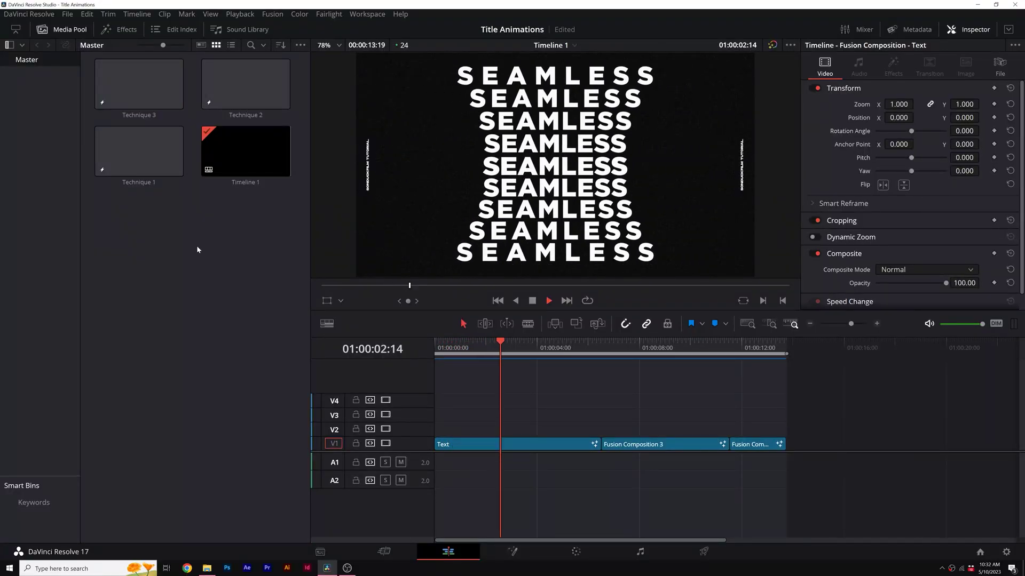
# Create a Fusion composition named Example 1 and place it on V1 after the last clip.
pyautogui.click(194, 259)
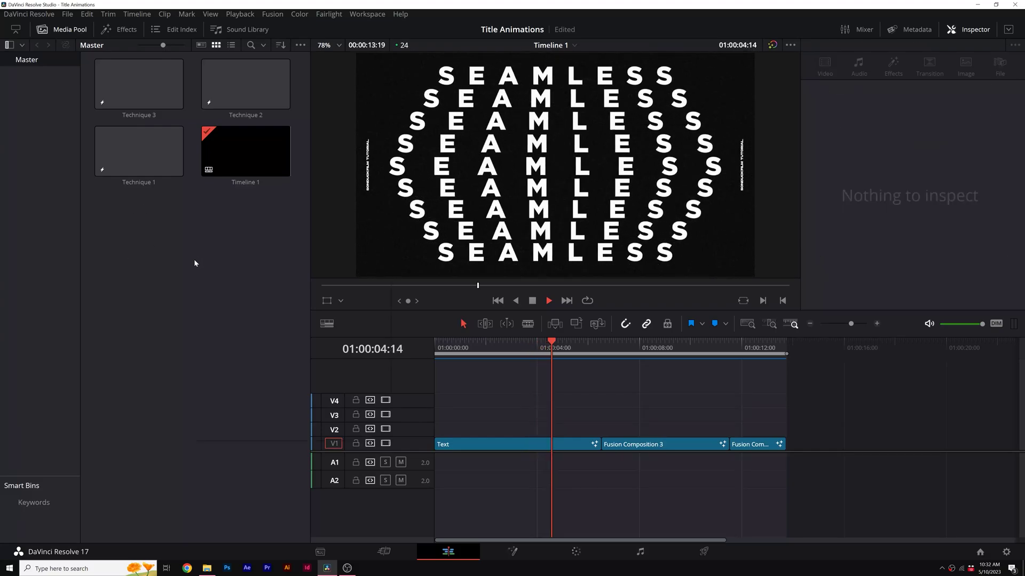
pyautogui.rightClick(193, 259)
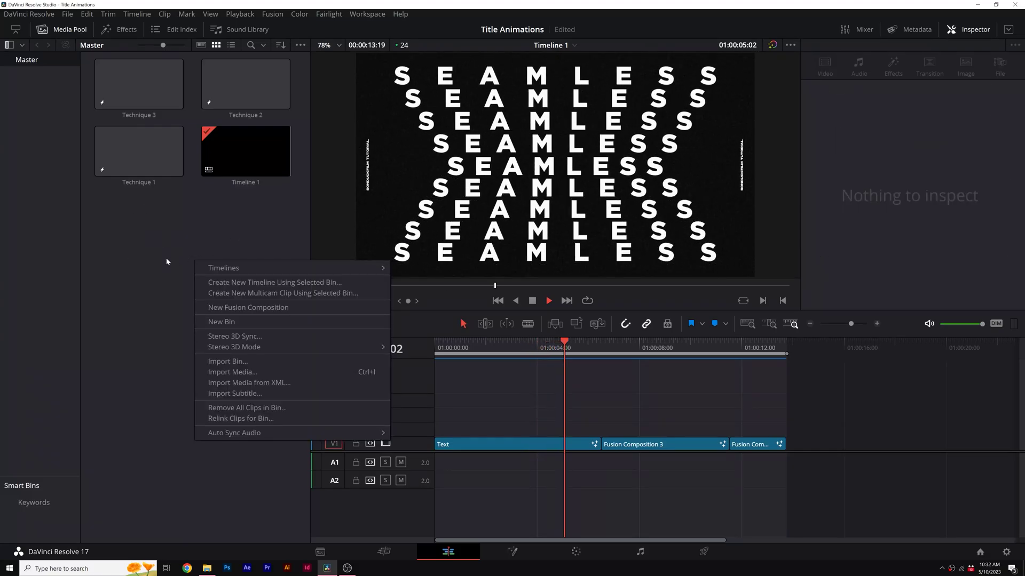
pyautogui.click(224, 307)
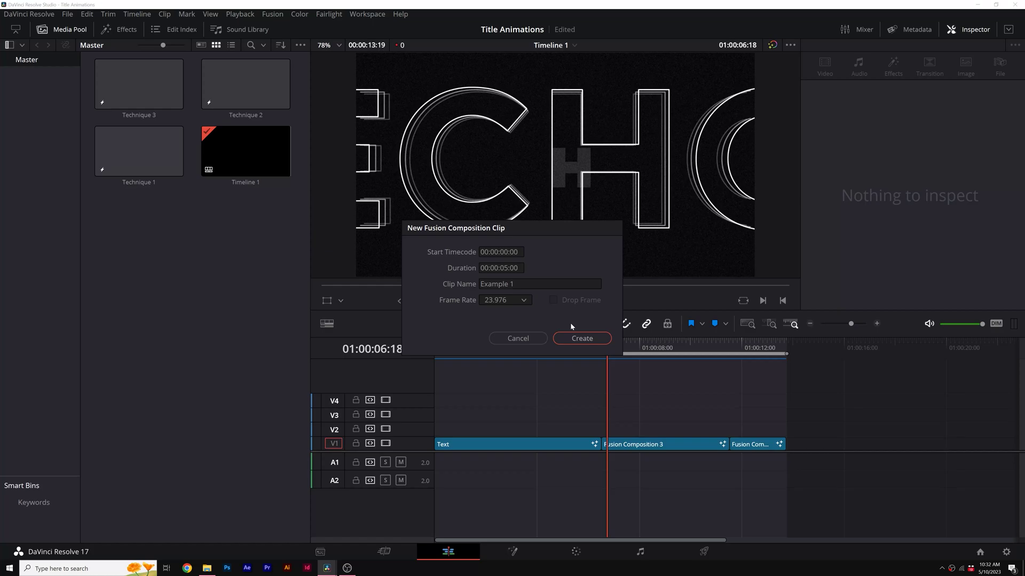
pyautogui.click(581, 339)
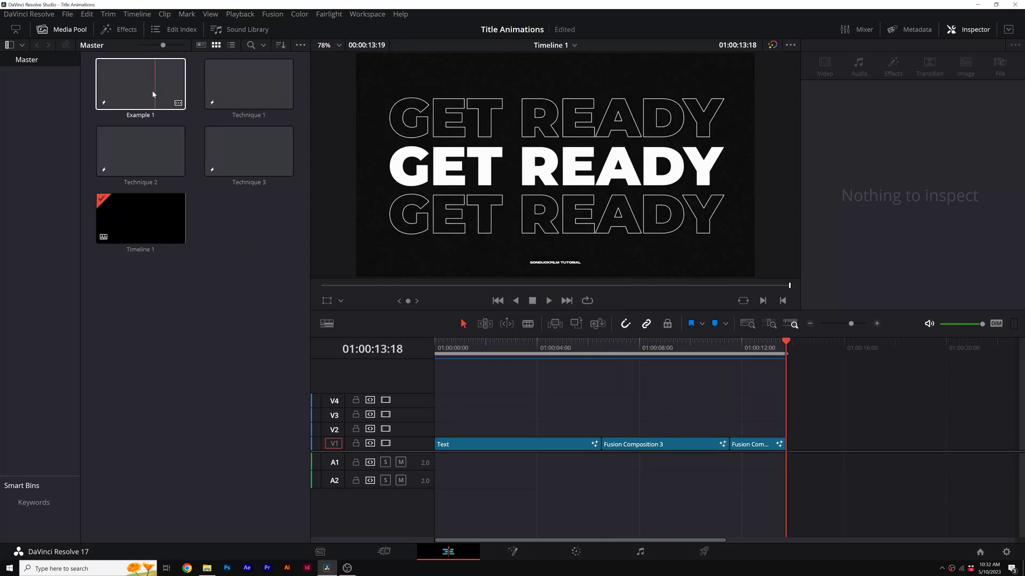
pyautogui.moveTo(140, 84); pyautogui.dragTo(790, 444)
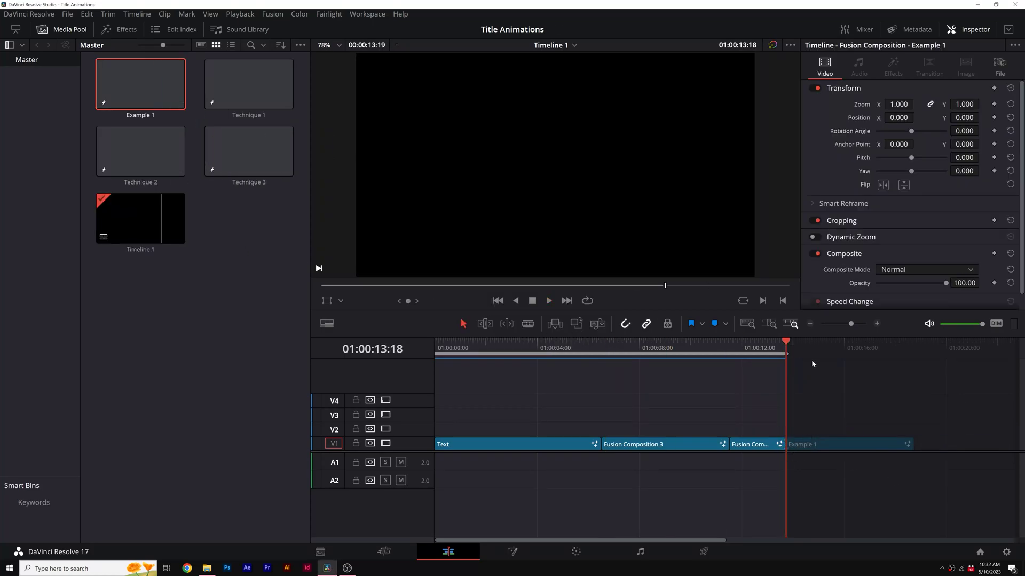
pyautogui.click(820, 342)
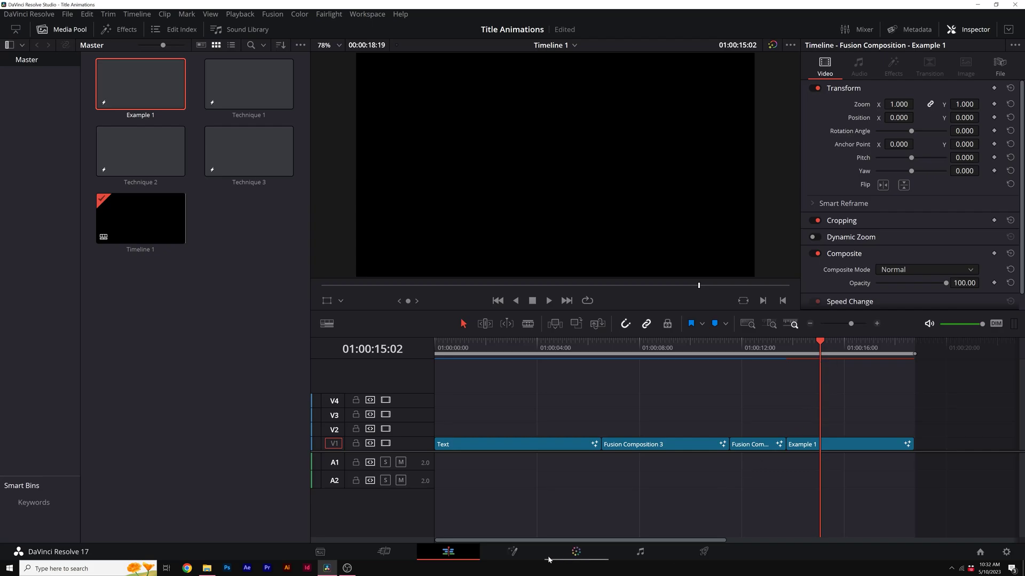
# Open Example 1 in Fusion and add a Background node to the node graph.
pyautogui.click(513, 552)
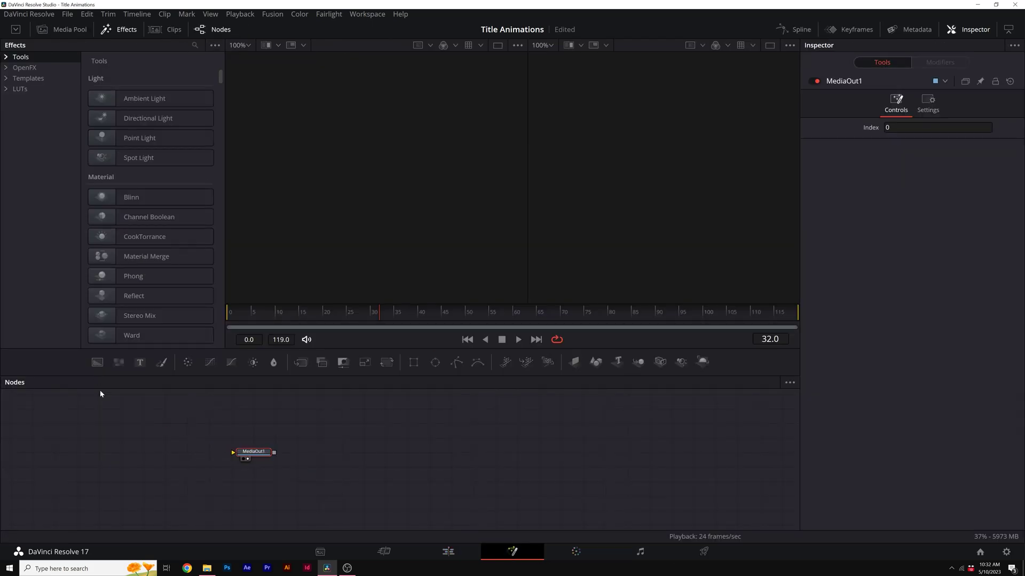
pyautogui.moveTo(97, 362); pyautogui.dragTo(255, 455)
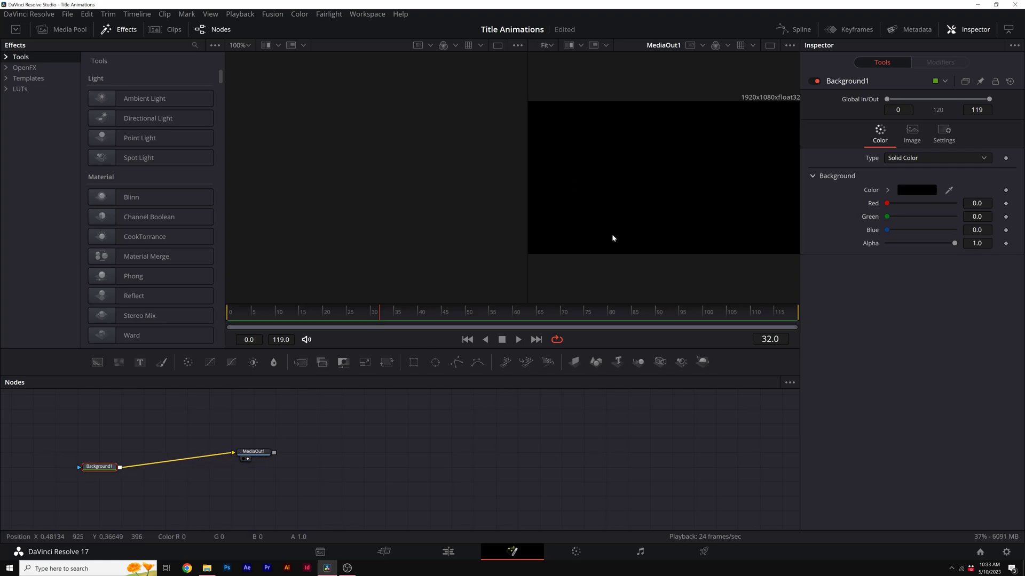
pyautogui.click(15, 29)
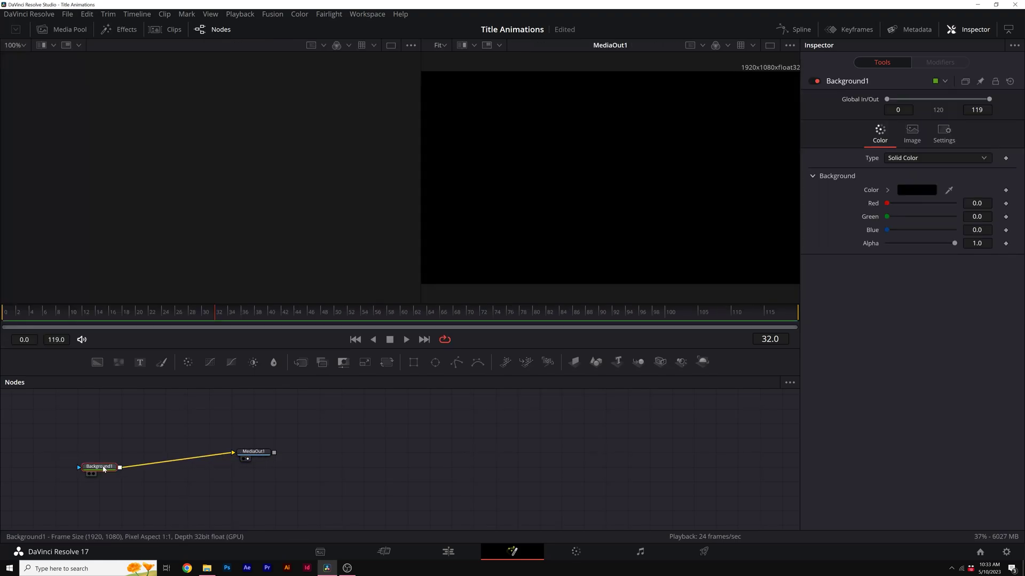
# Merge a Text+ node reading SEAMLESS over the background, set in Gotham Ultra.
pyautogui.click(141, 363)
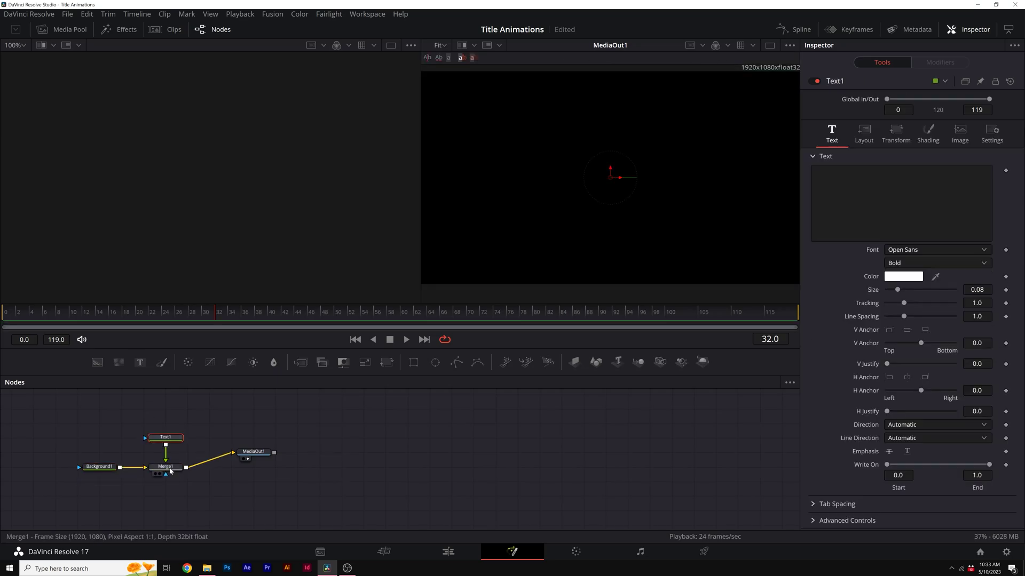
pyautogui.click(875, 197)
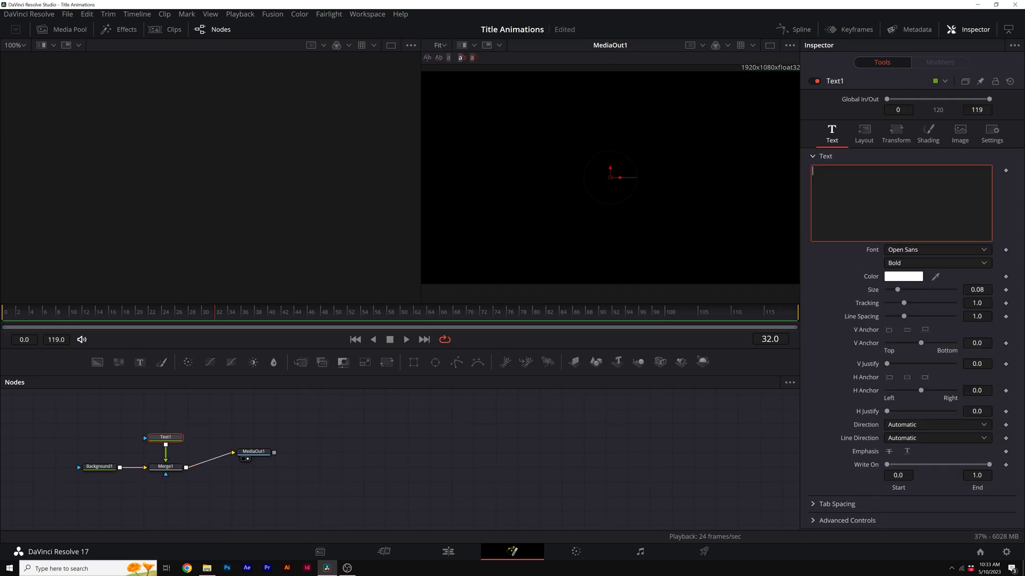
pyautogui.write('SEAMLESS')
pyautogui.click(918, 251)
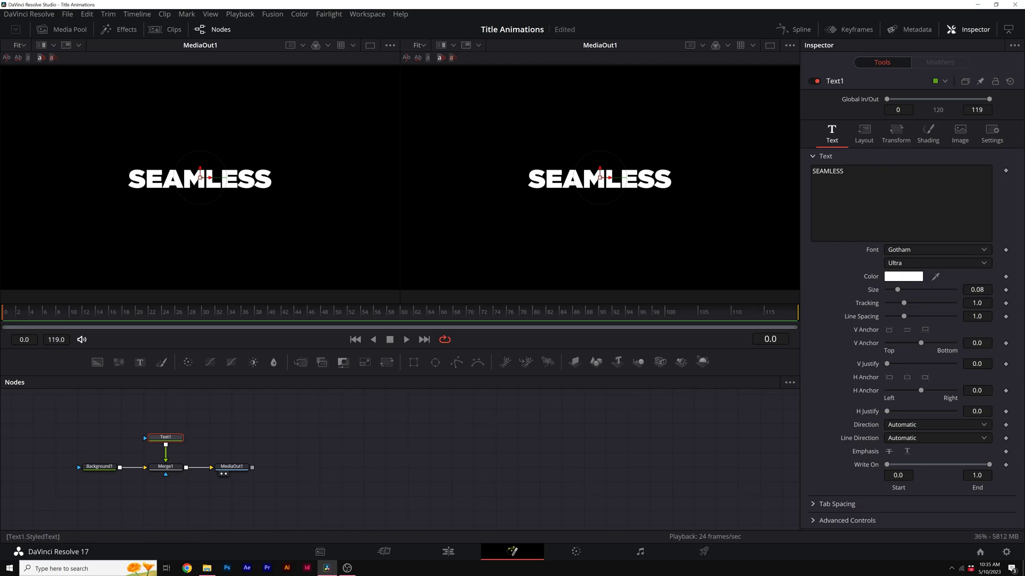
# Attach a Follower modifier to the SEAMLESS text and view its per-character settings.
pyautogui.rightClick(875, 193)
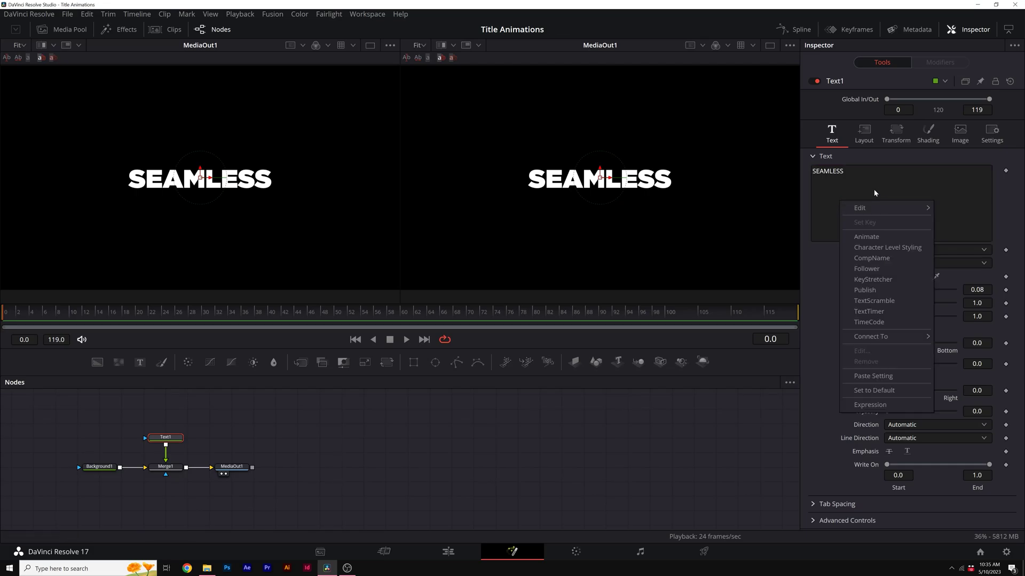
pyautogui.click(866, 268)
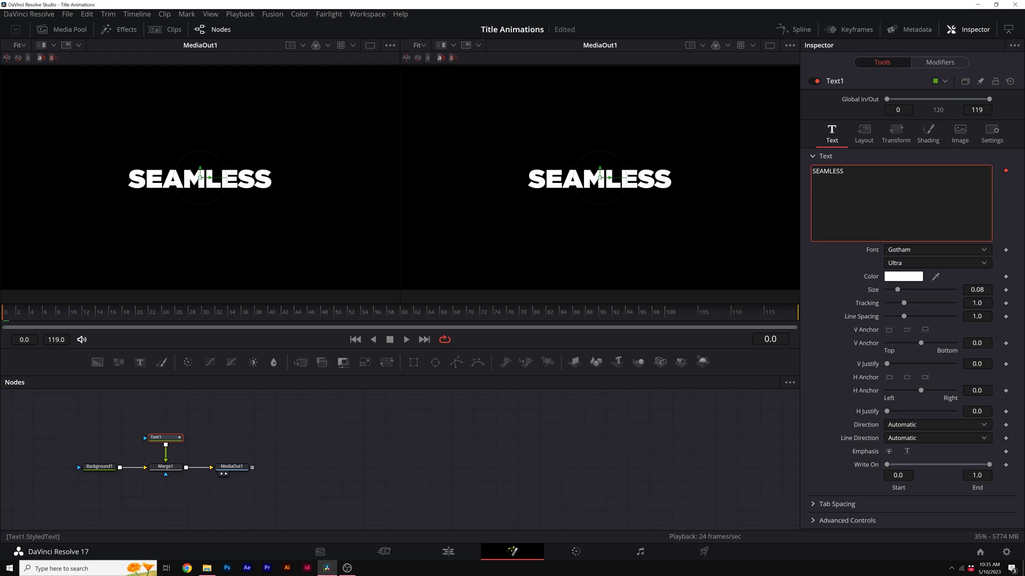
pyautogui.click(937, 62)
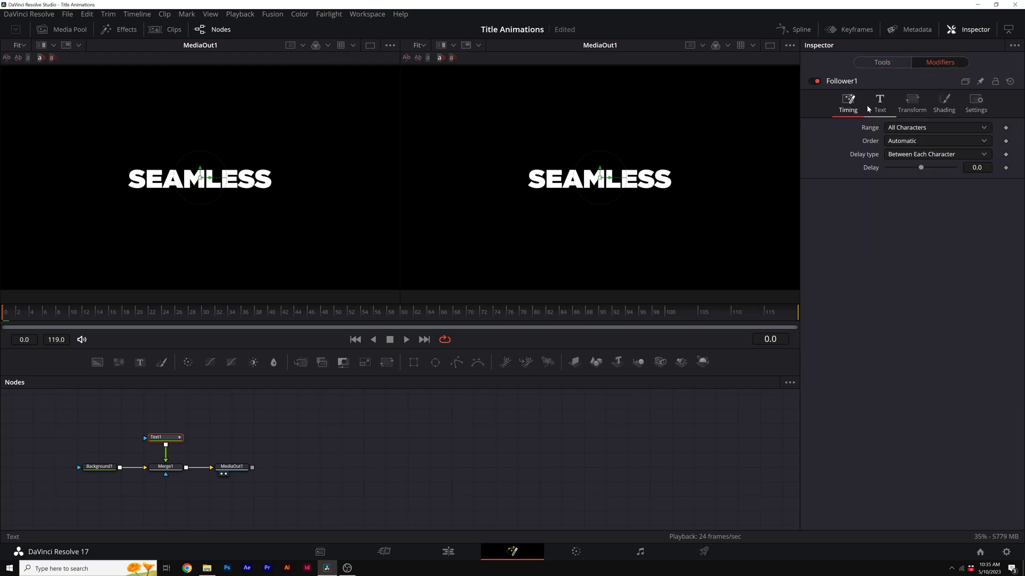
pyautogui.click(880, 104)
pyautogui.click(911, 102)
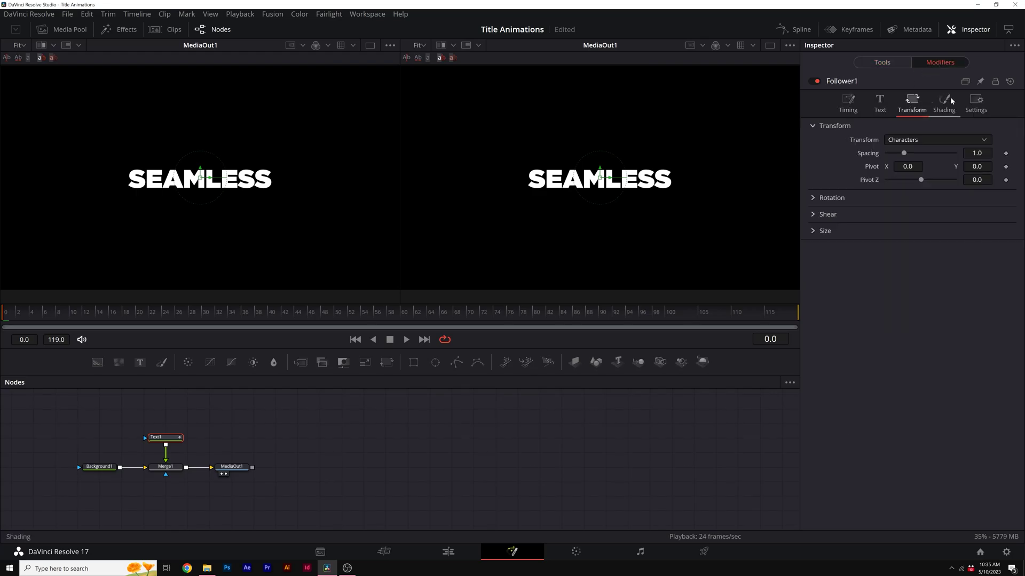
pyautogui.click(947, 103)
pyautogui.click(913, 106)
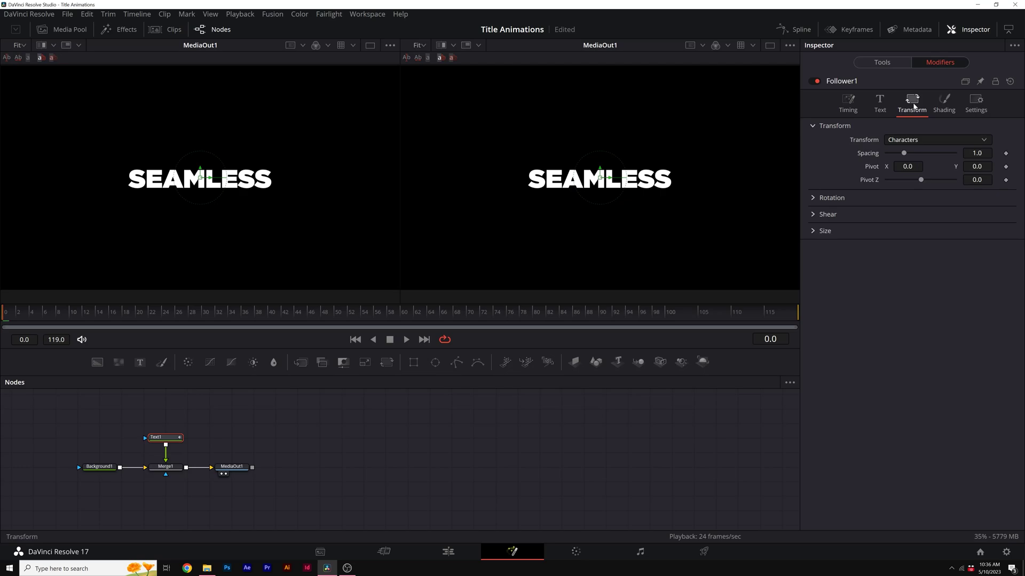
# Keyframe the per-character Rotation Y from 90 at the first frame to 0 later.
pyautogui.click(813, 199)
pyautogui.click(100, 318)
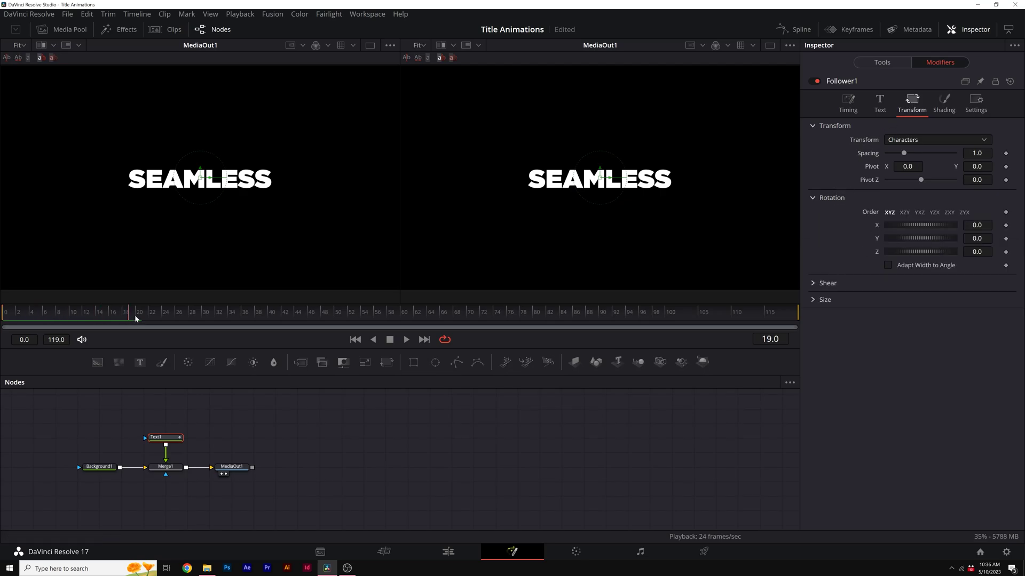
pyautogui.click(1005, 238)
pyautogui.press('Home')
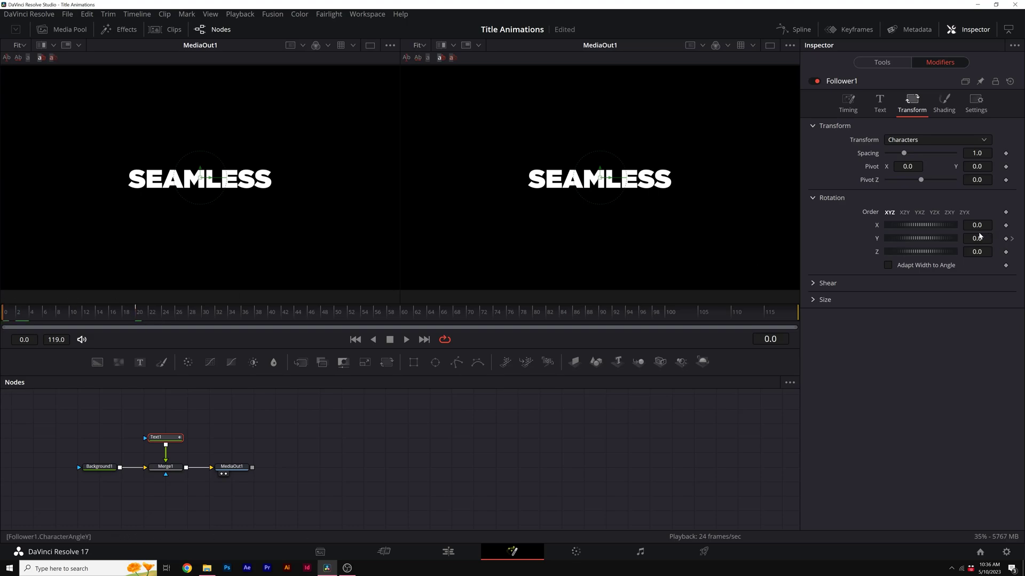
pyautogui.write('90')
pyautogui.press('Return')
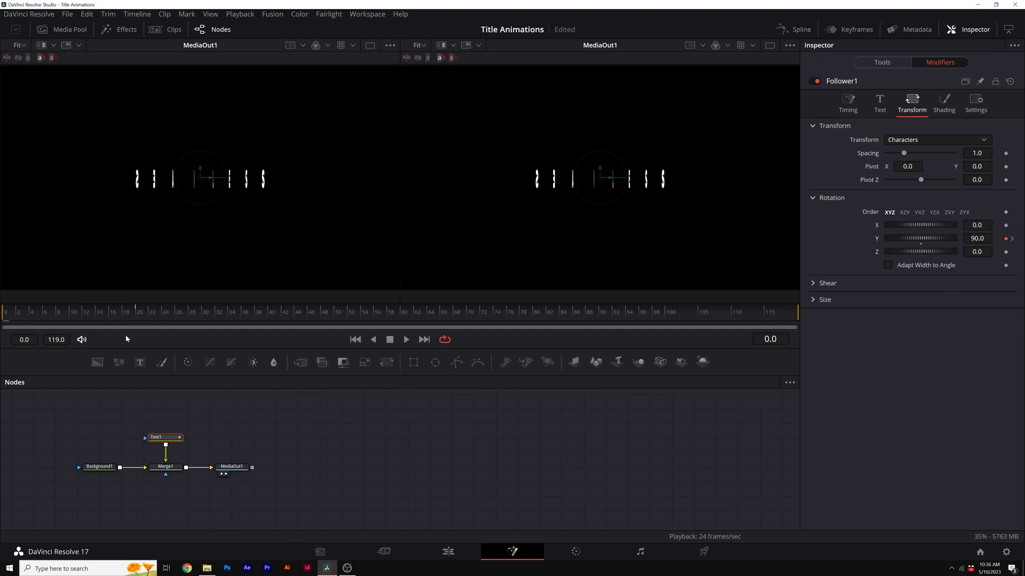
pyautogui.moveTo(8, 317); pyautogui.dragTo(137, 318)
# Keyframe the per-character Shading Opacity from 0 at the first frame to 1.
pyautogui.click(943, 104)
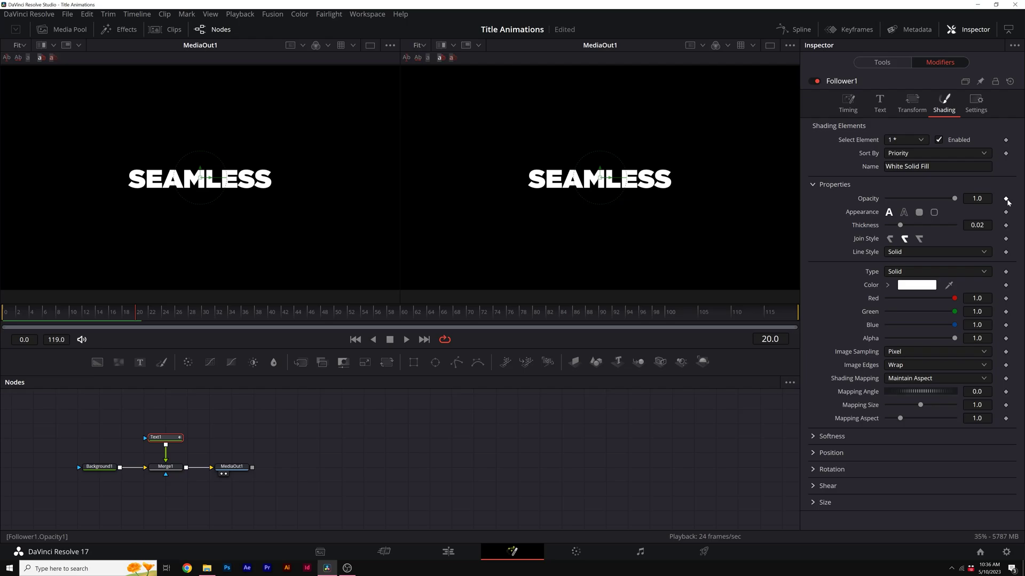
pyautogui.click(6, 319)
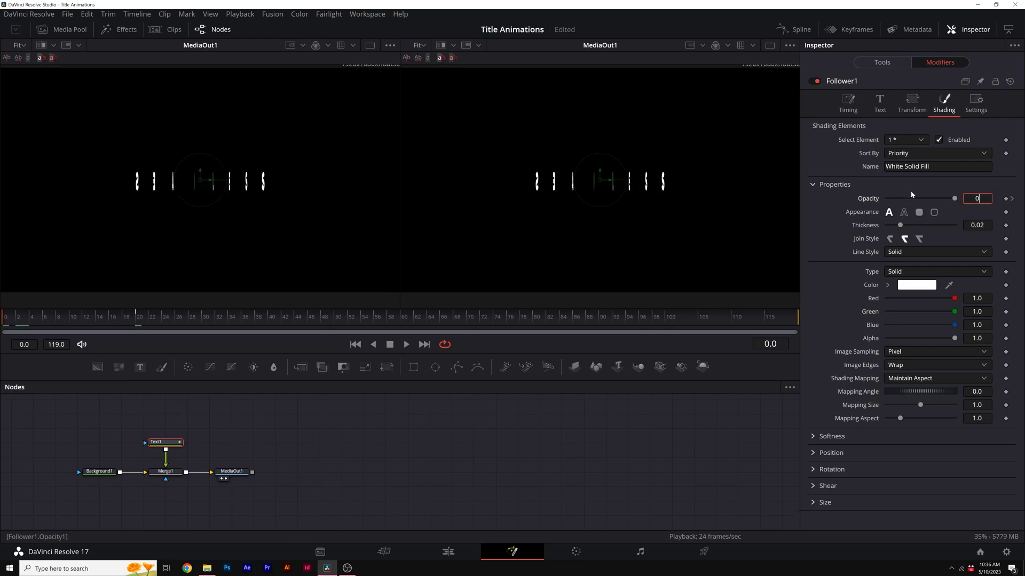
pyautogui.press('Return')
pyautogui.moveTo(14, 322); pyautogui.dragTo(140, 316)
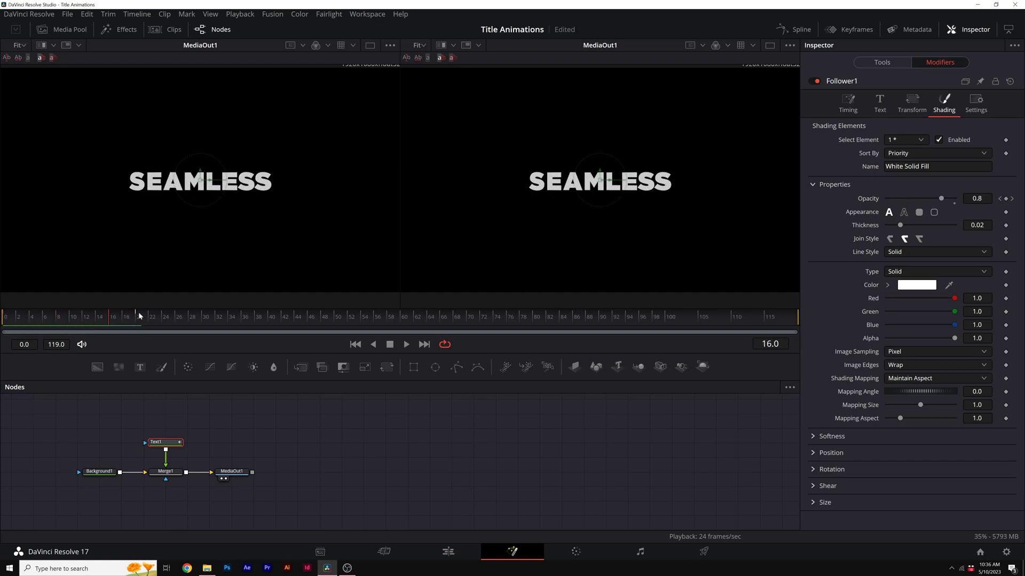
# Set the Follower Timing Delay to 2.0 and play the staggered letter reveal.
pyautogui.click(842, 111)
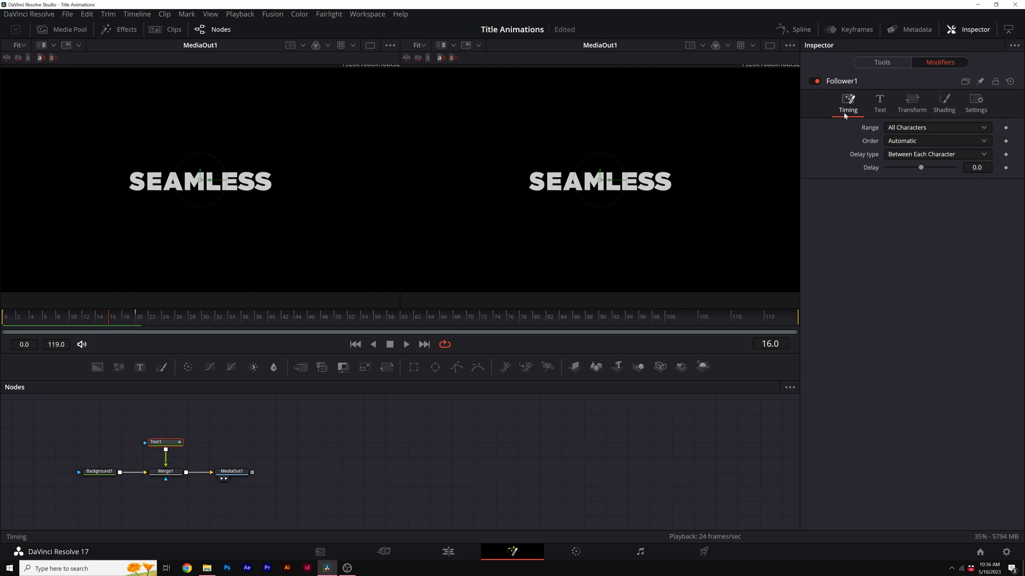
pyautogui.press('Home')
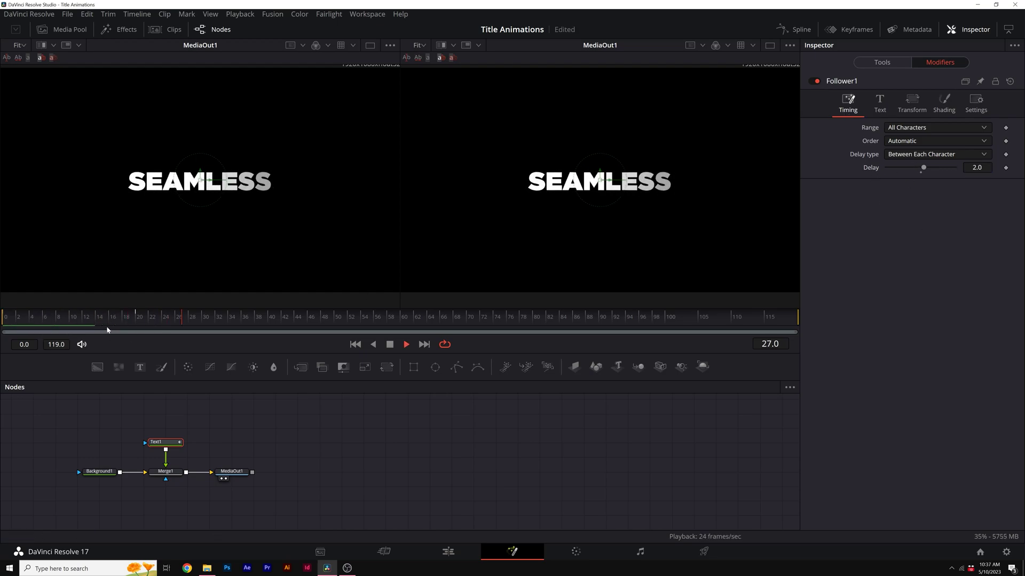
pyautogui.press('space')
pyautogui.moveTo(45, 318); pyautogui.dragTo(21, 302)
pyautogui.press('space')
pyautogui.press('space')
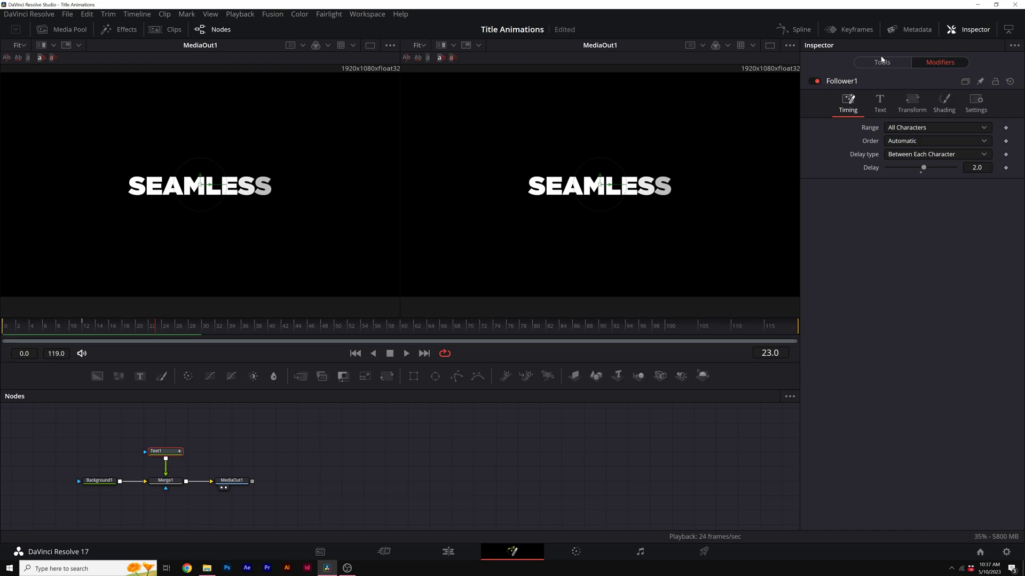
# Keyframe SEAMLESS tracking from 1.0 at frame 24 to 1.732 at frame 40, then play it back.
pyautogui.click(881, 62)
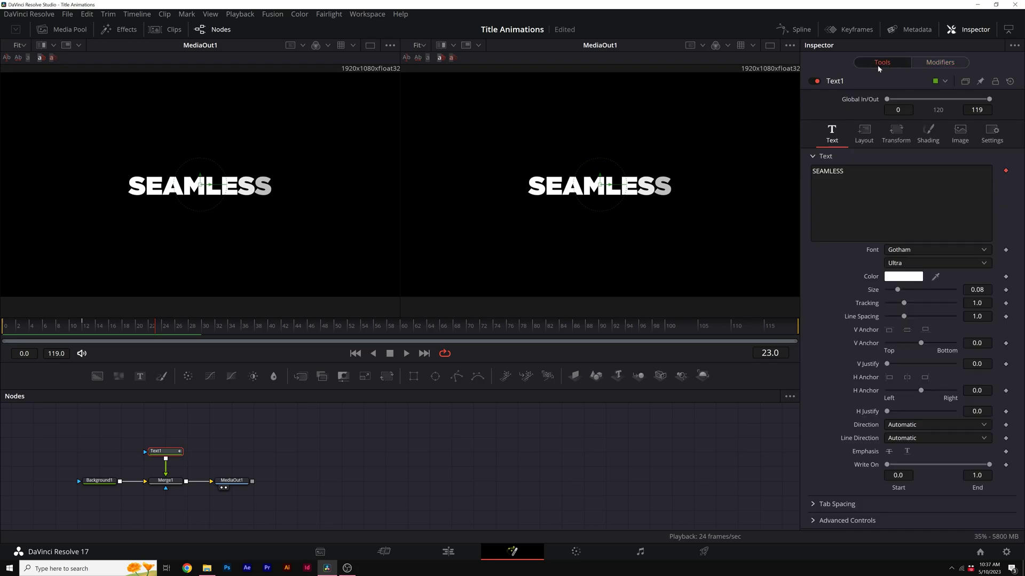
pyautogui.moveTo(81, 326); pyautogui.dragTo(168, 328)
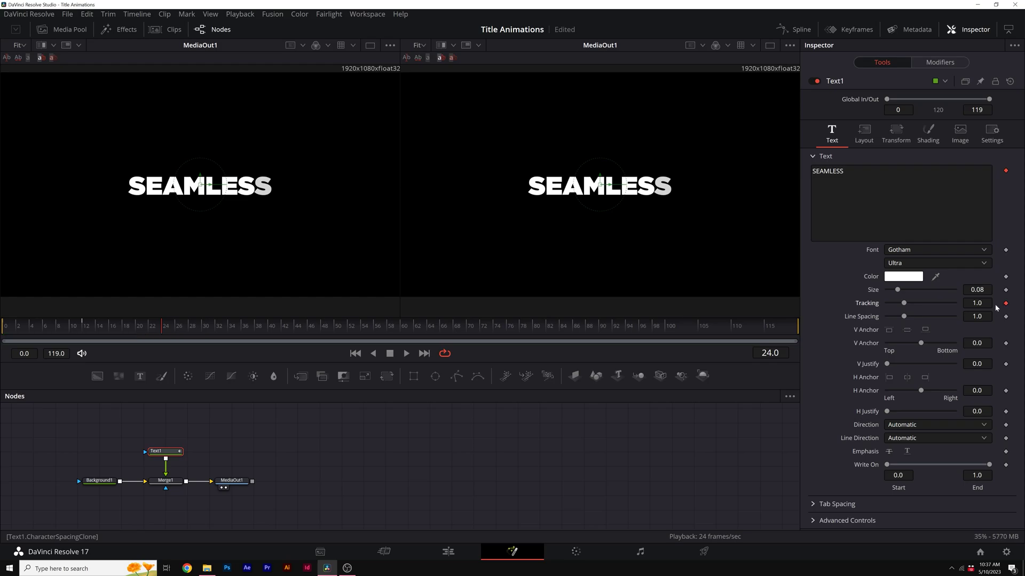
pyautogui.moveTo(169, 336); pyautogui.dragTo(206, 329)
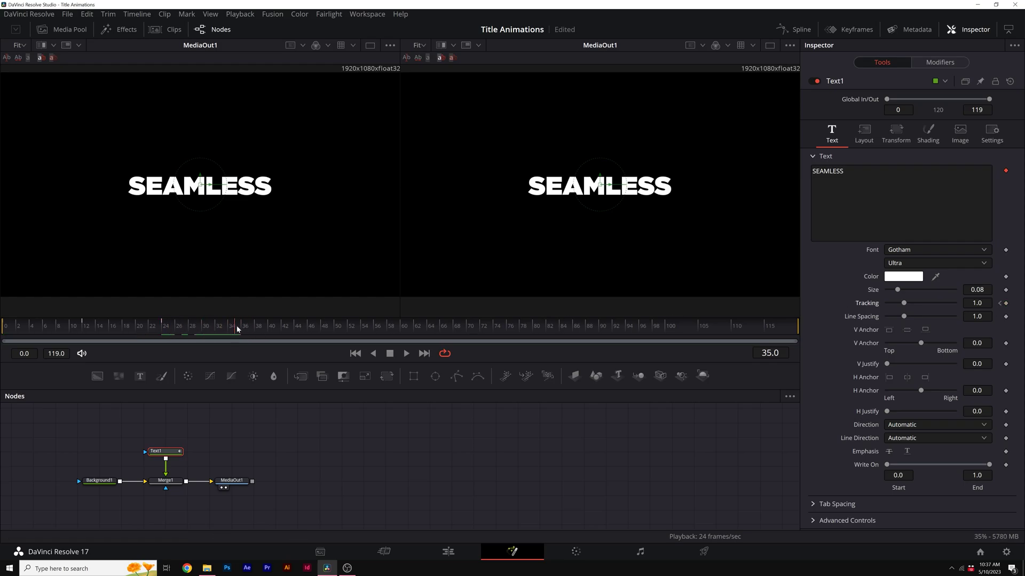
pyautogui.moveTo(903, 307); pyautogui.dragTo(913, 306)
pyautogui.press('space')
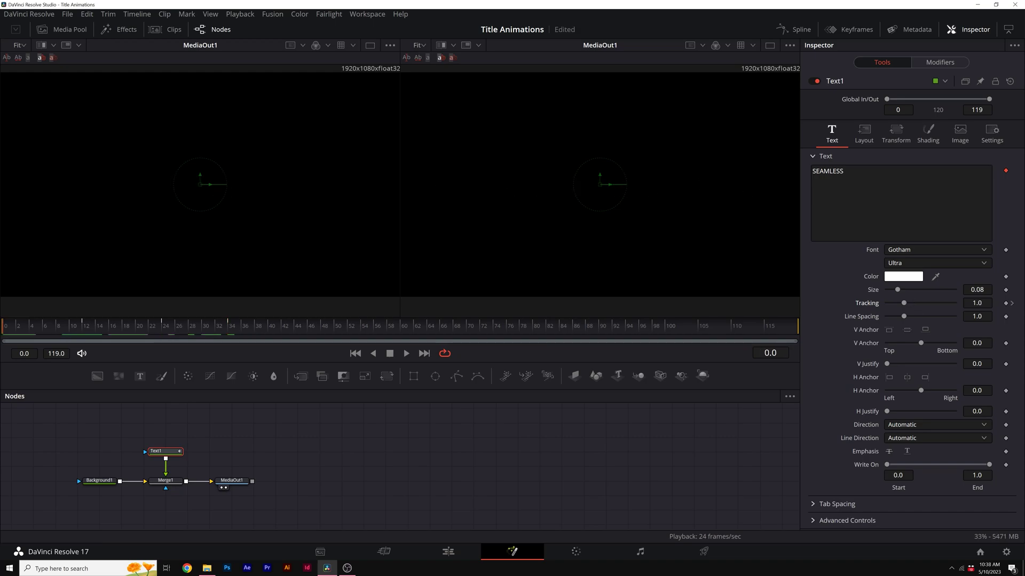
pyautogui.press('space')
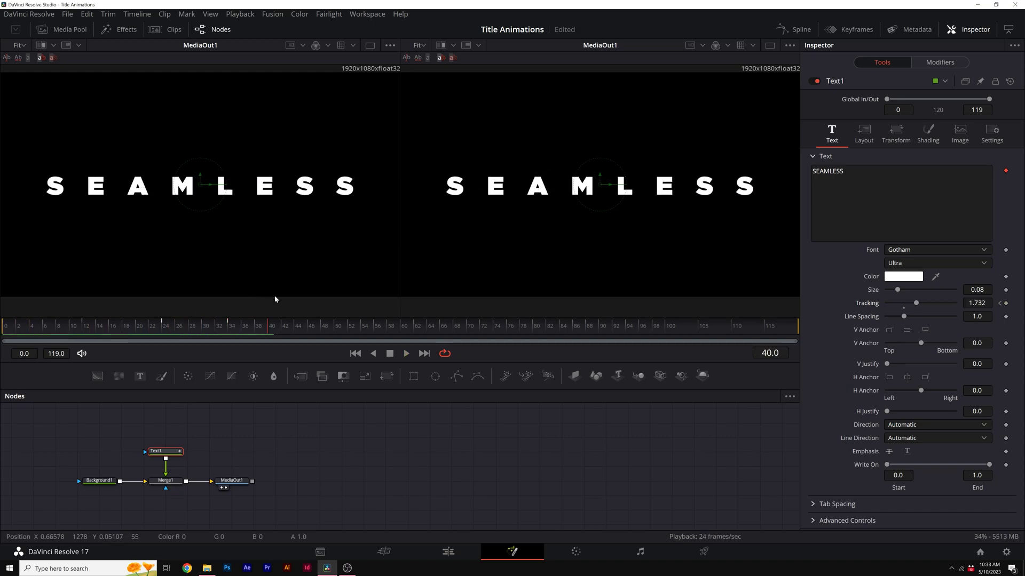
pyautogui.press('space')
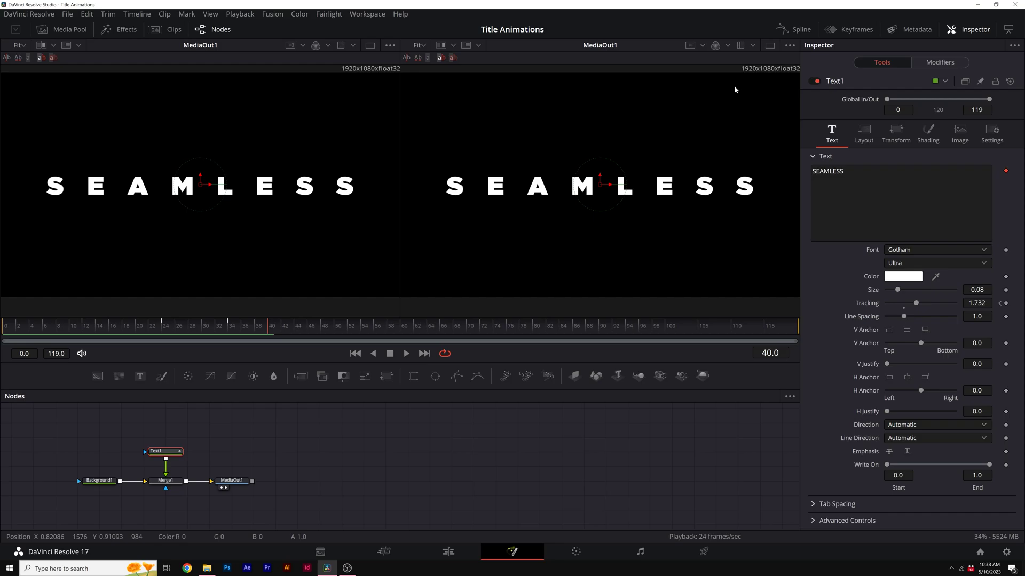
# Smooth both Character Spacing keyframes in the spline graph and set the curve to ping-pong.
pyautogui.click(796, 33)
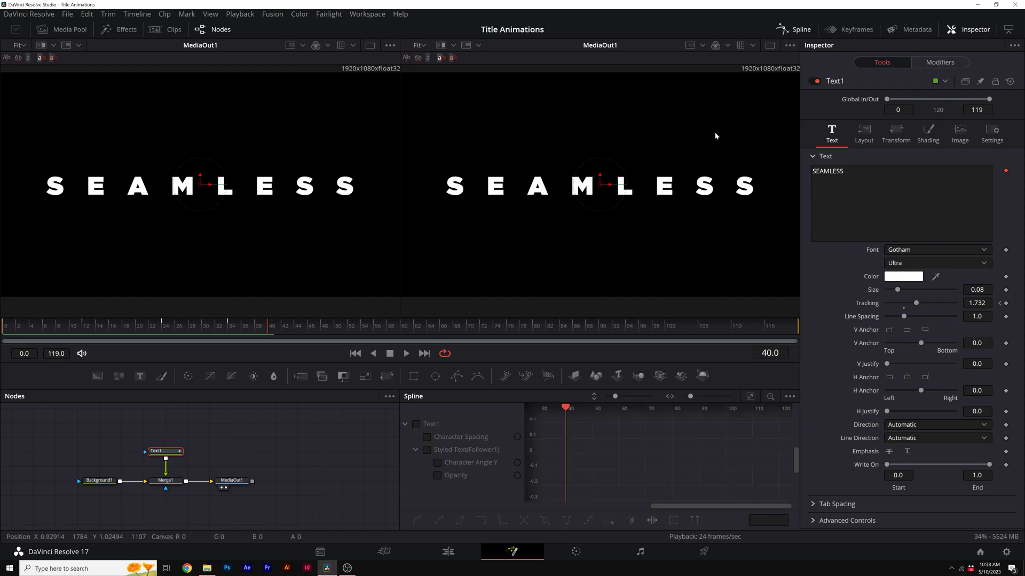
pyautogui.click(427, 437)
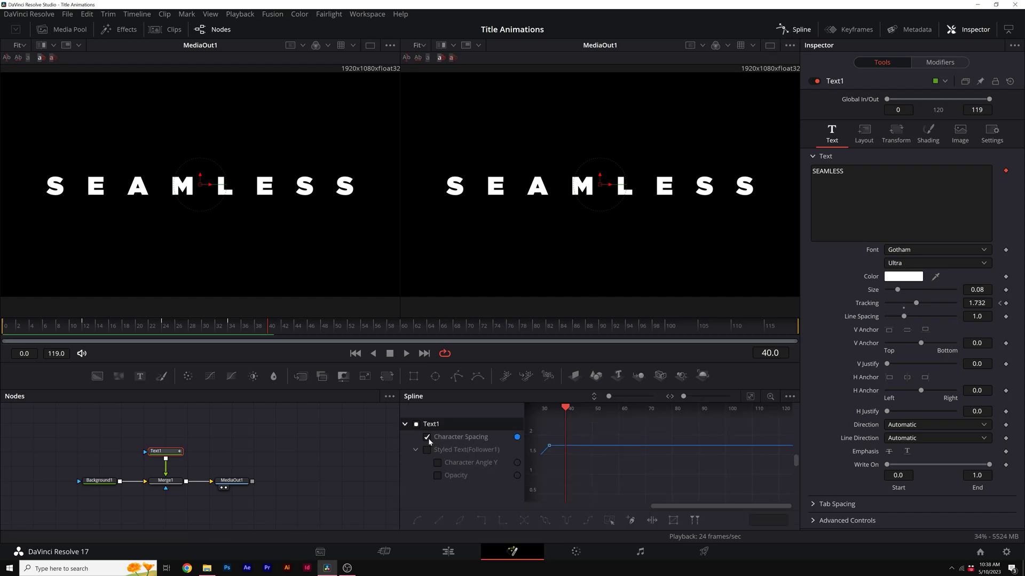
pyautogui.click(751, 397)
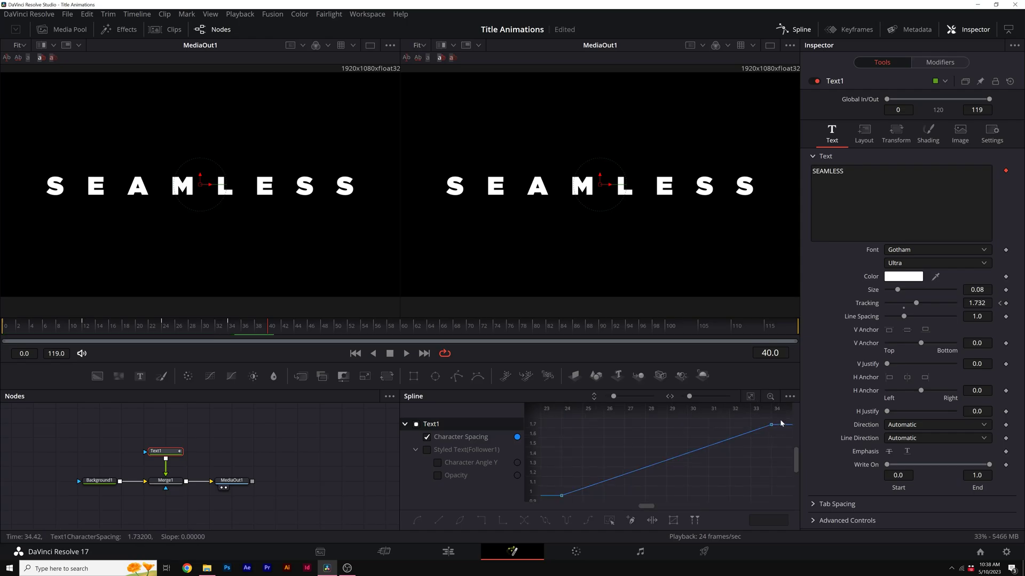
pyautogui.moveTo(781, 424); pyautogui.dragTo(553, 504)
pyautogui.press('s')
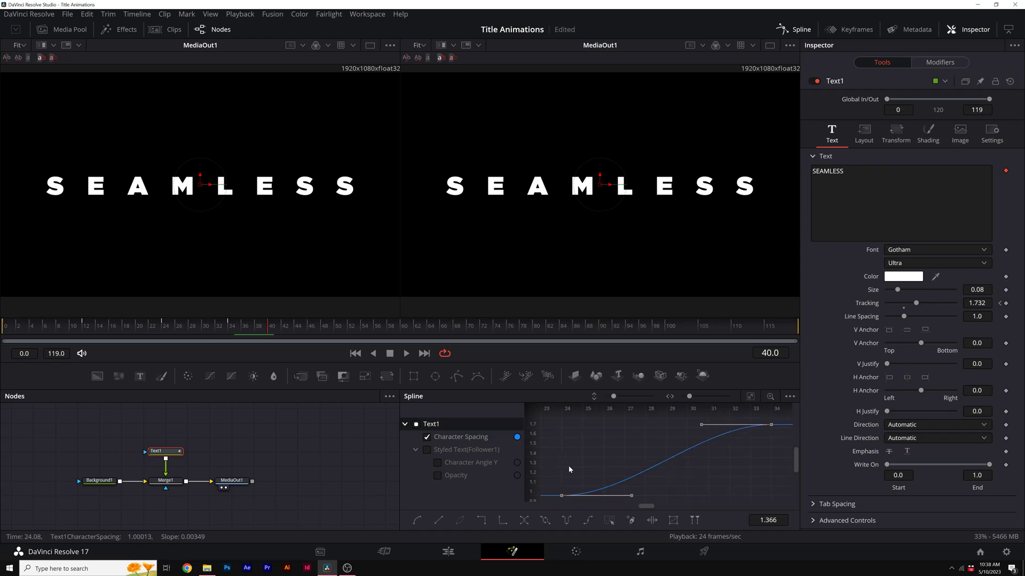
pyautogui.click(568, 521)
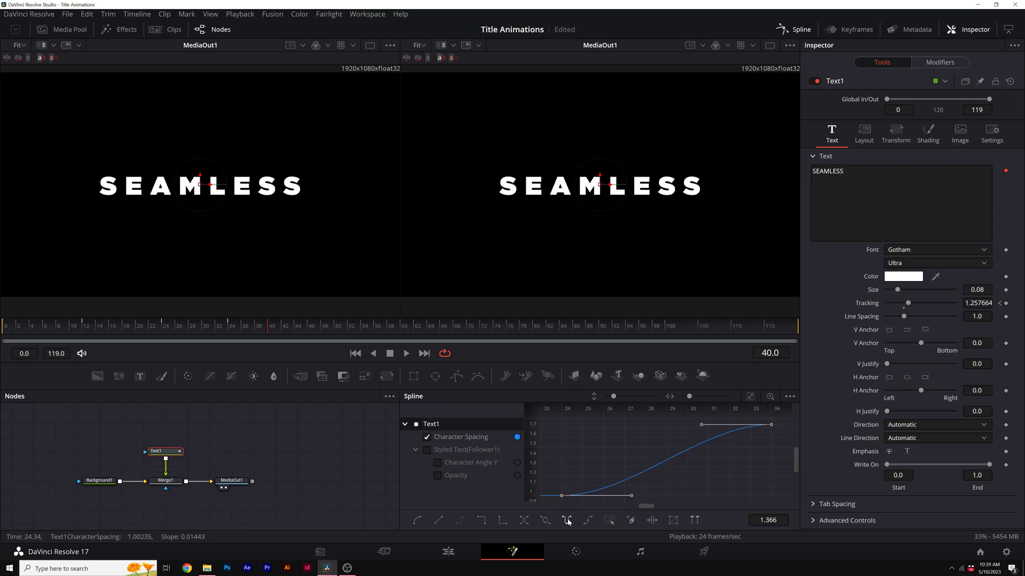
pyautogui.press('space')
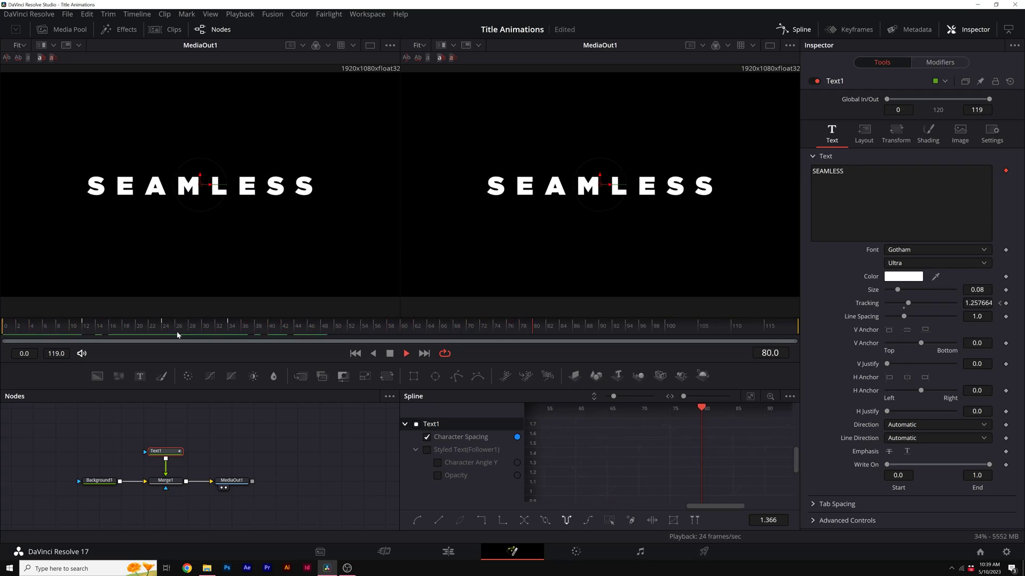
pyautogui.press('space')
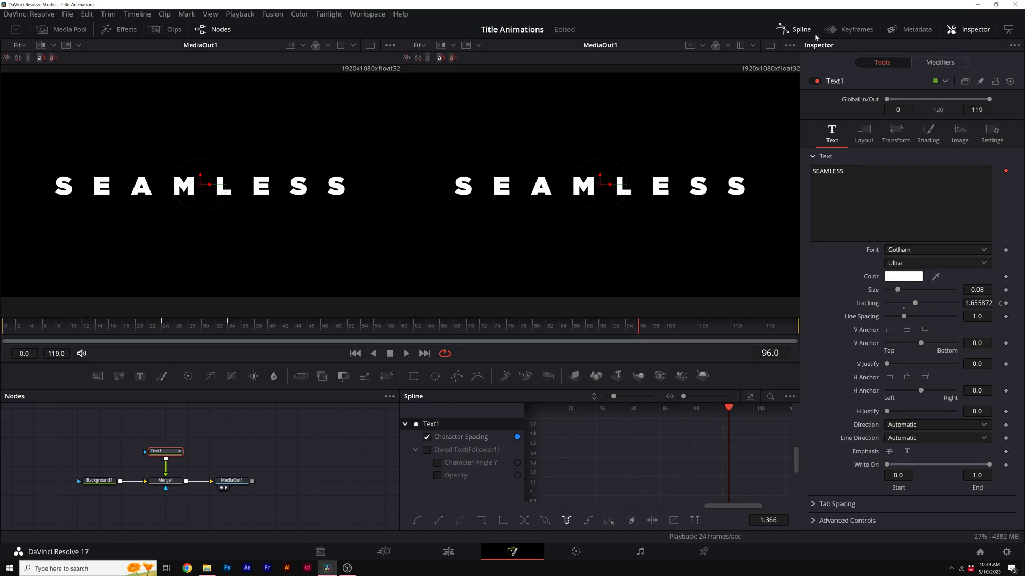
# Add a Duplicate node after Text1 from the Effect tools and arrange the nodes.
pyautogui.click(797, 30)
pyautogui.click(122, 30)
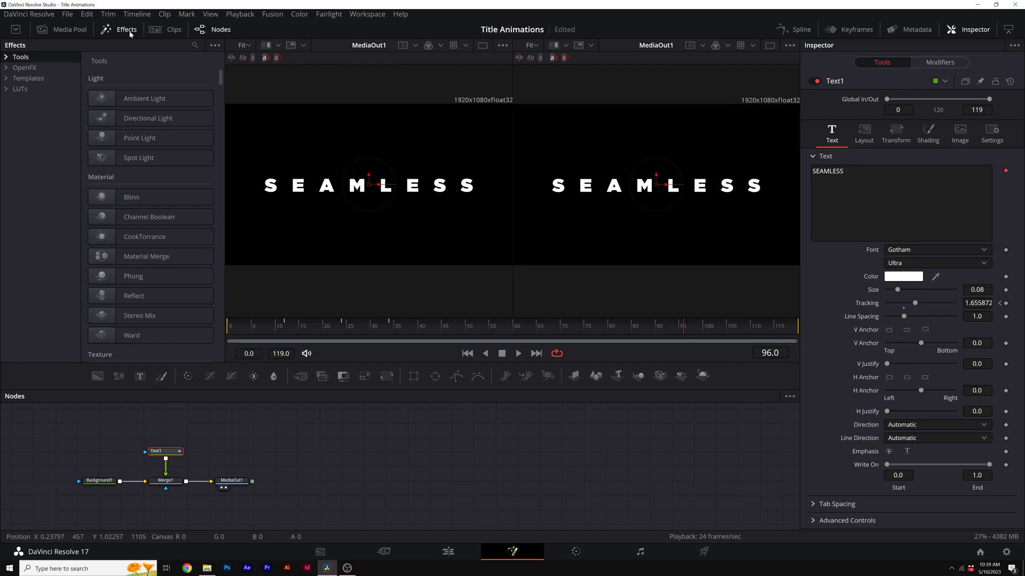
pyautogui.click(6, 57)
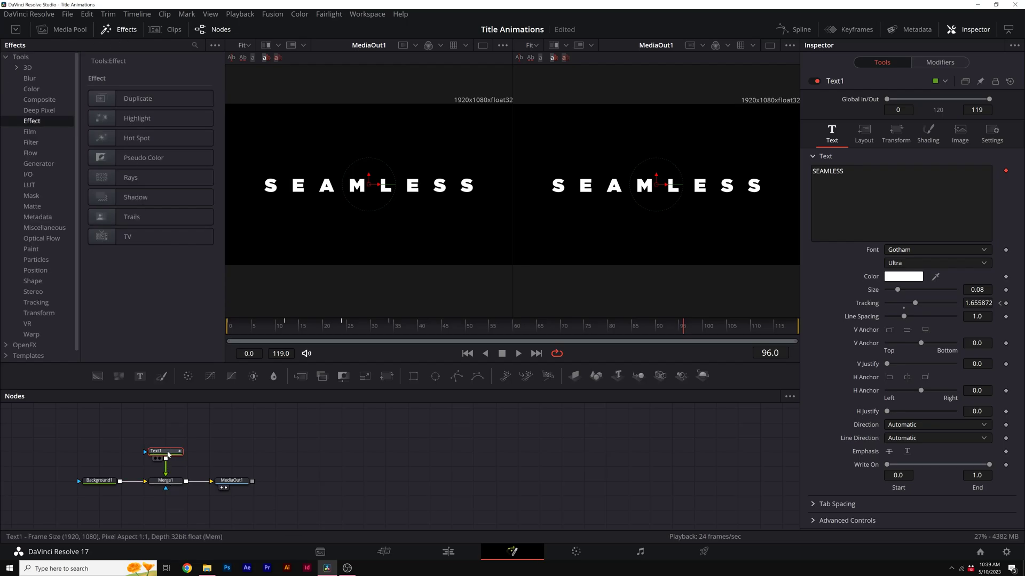
pyautogui.click(138, 98)
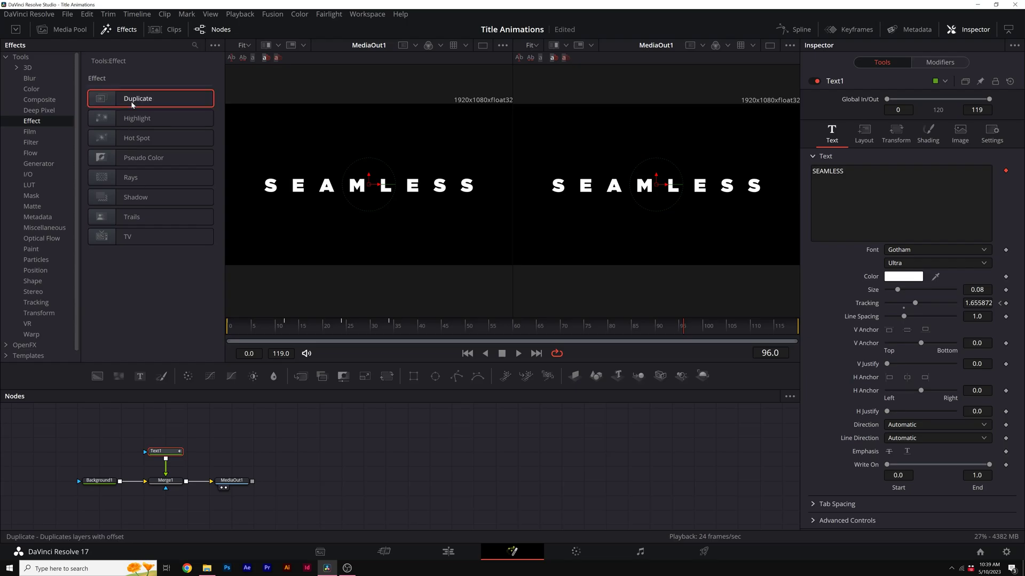
pyautogui.moveTo(160, 452); pyautogui.dragTo(160, 423)
pyautogui.moveTo(166, 465); pyautogui.dragTo(166, 451)
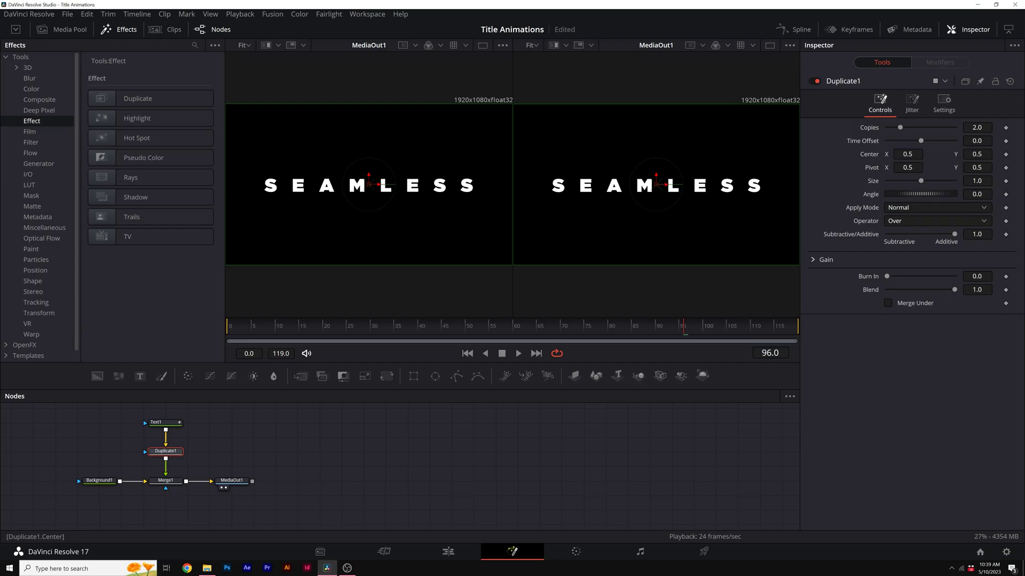
# Lower the Duplicate Center Y, set 5 copies with 0.63 time offset, and preview.
pyautogui.moveTo(977, 154); pyautogui.dragTo(957, 153)
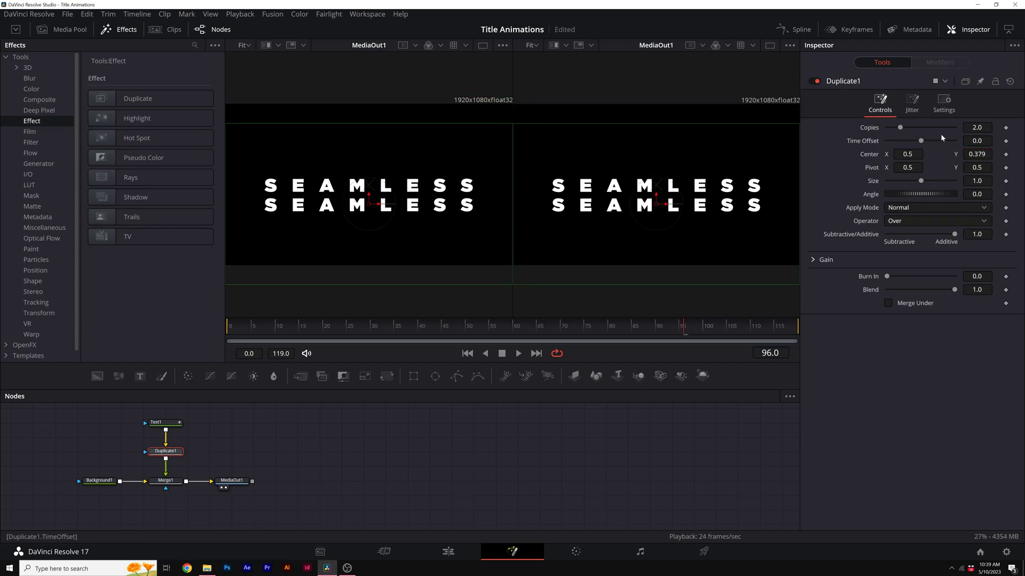
pyautogui.moveTo(900, 128); pyautogui.dragTo(927, 142)
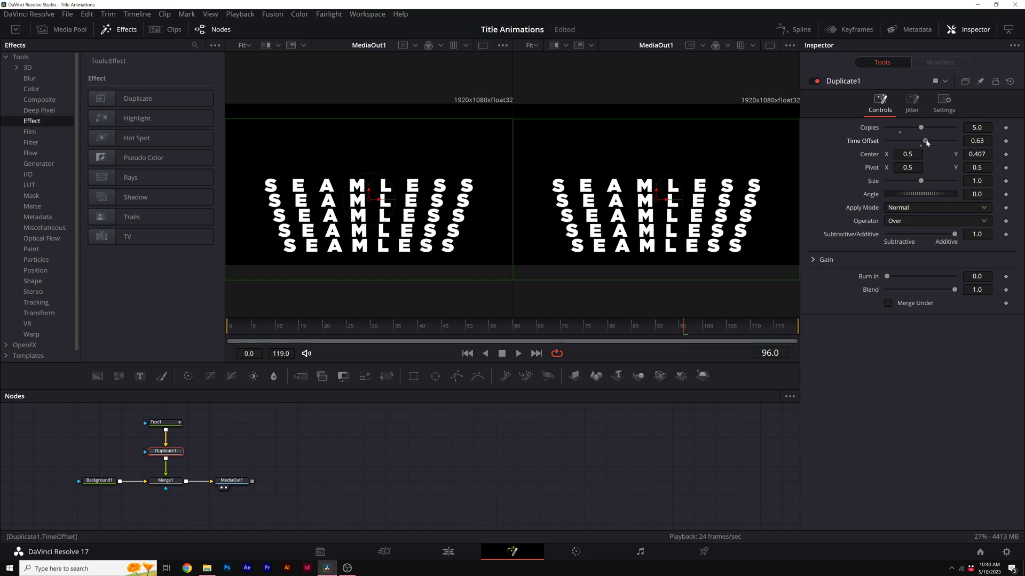
pyautogui.click(279, 328)
pyautogui.press('space')
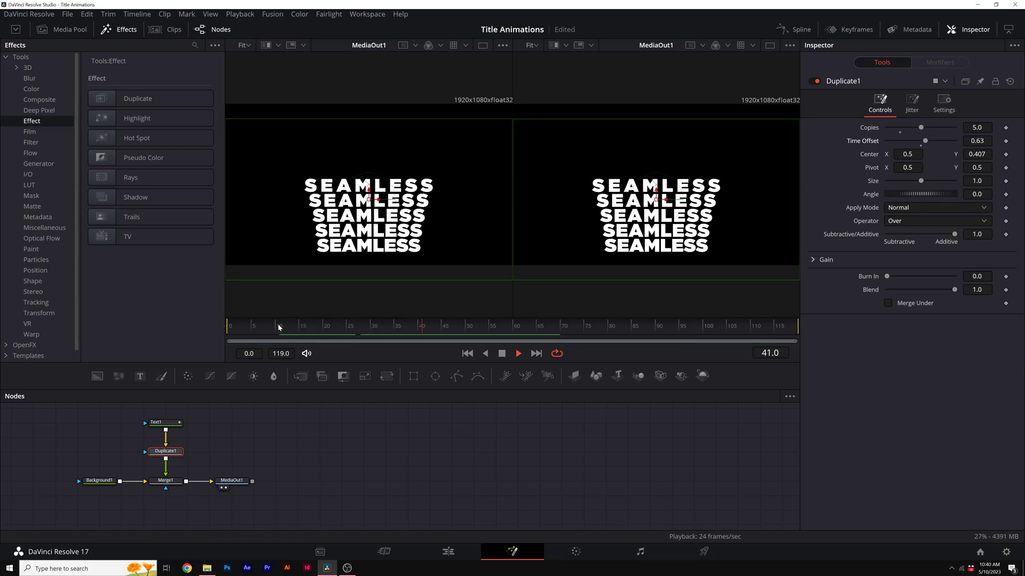
pyautogui.press('space')
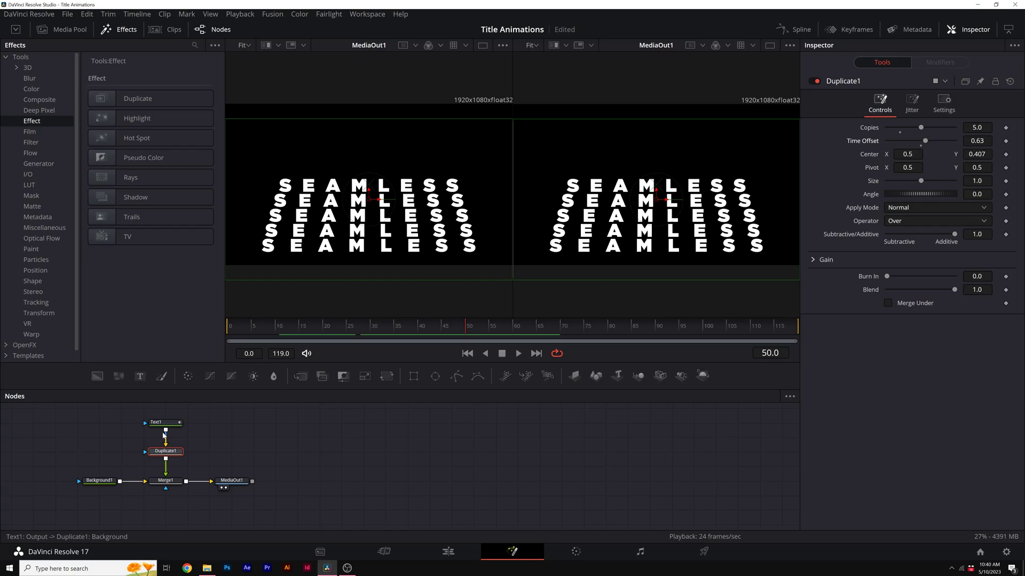
pyautogui.moveTo(234, 477); pyautogui.dragTo(277, 478)
pyautogui.moveTo(204, 413); pyautogui.dragTo(152, 504)
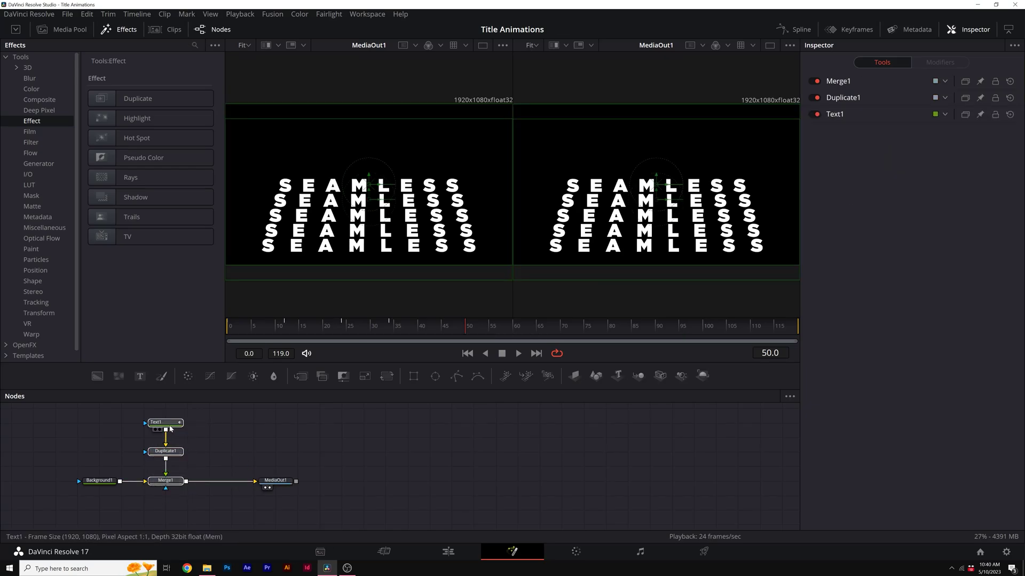
# Paste a second Text/Duplicate/Merge chain into MediaOut1 and shift its Center Y to 0.206.
pyautogui.hotkey('ctrl', 'c')
pyautogui.hotkey('ctrl', 'v')
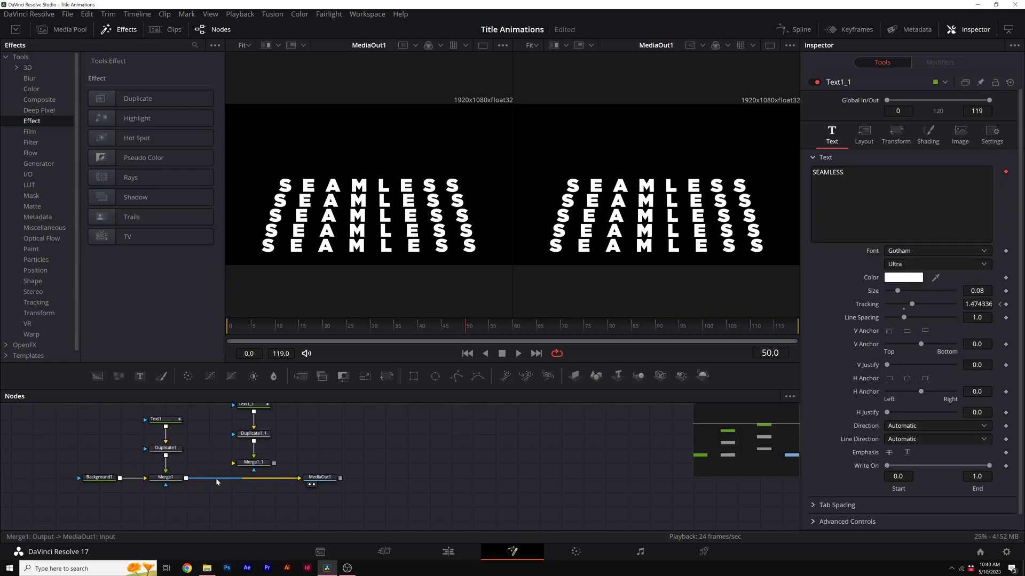
pyautogui.moveTo(216, 482); pyautogui.dragTo(316, 483)
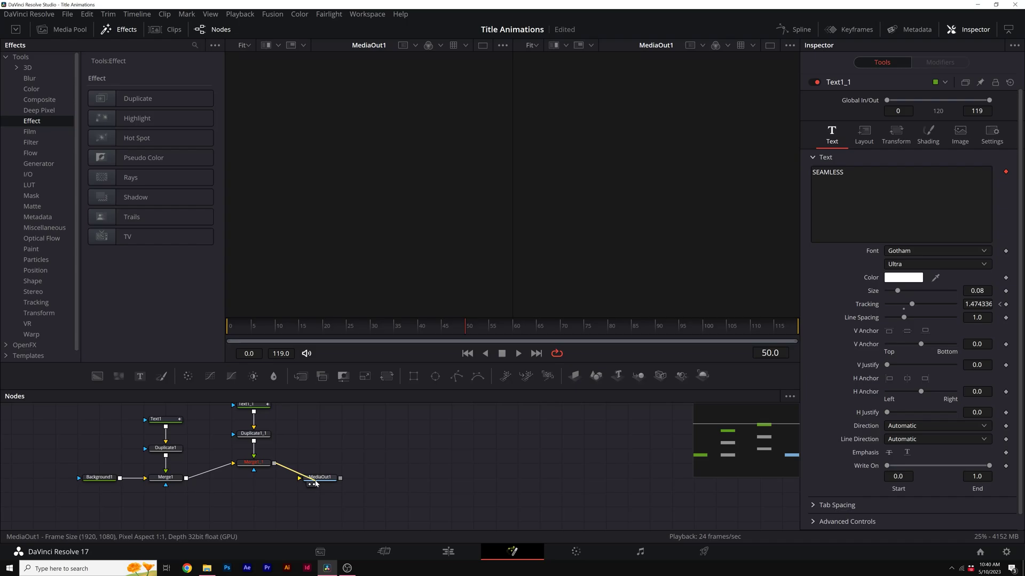
pyautogui.moveTo(257, 433); pyautogui.dragTo(258, 448)
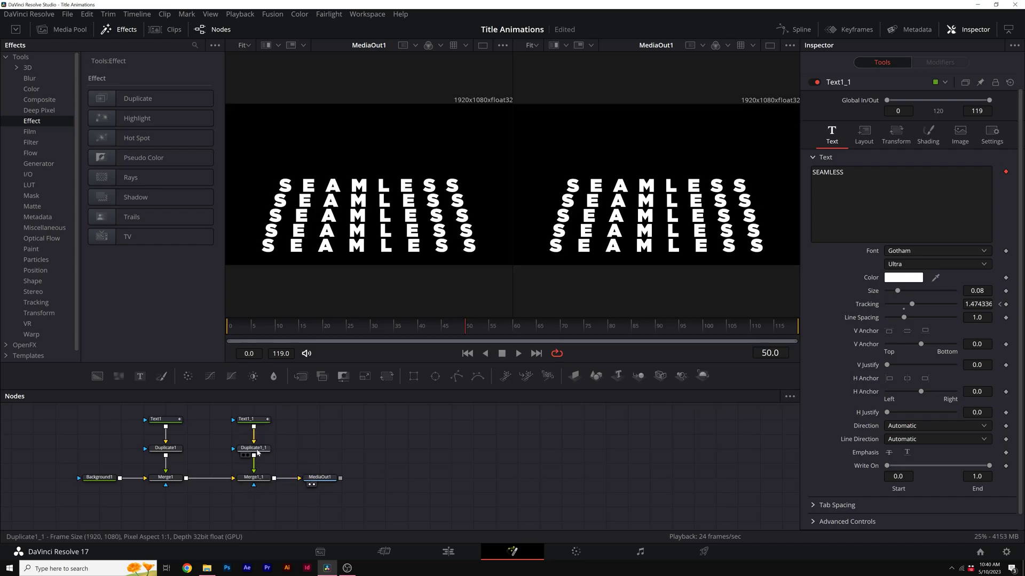
pyautogui.click(257, 451)
pyautogui.moveTo(977, 153); pyautogui.dragTo(1011, 153)
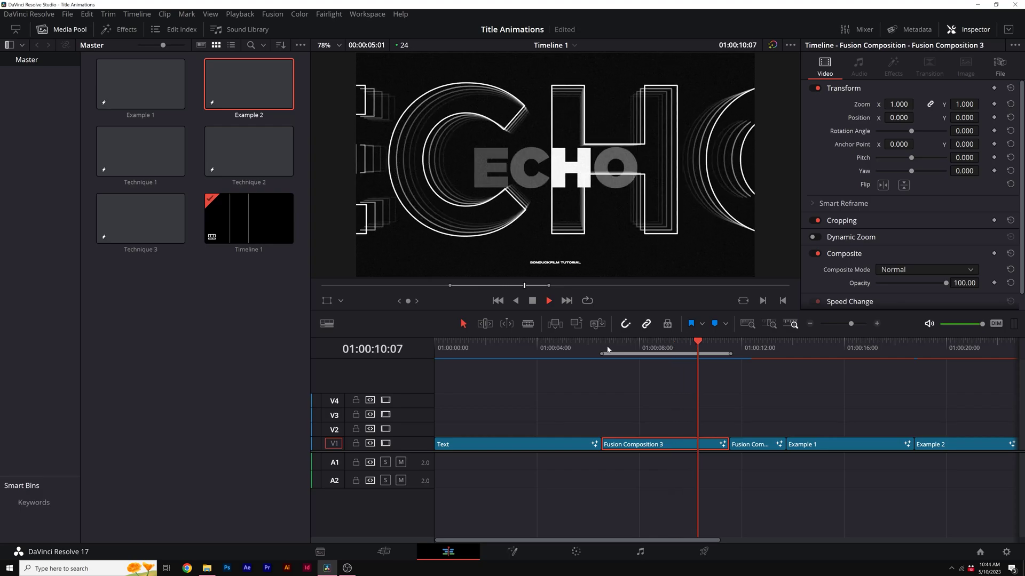
# Stop playback and open the Example 2 composition with its ECHO text on the Fusion page.
pyautogui.click(607, 350)
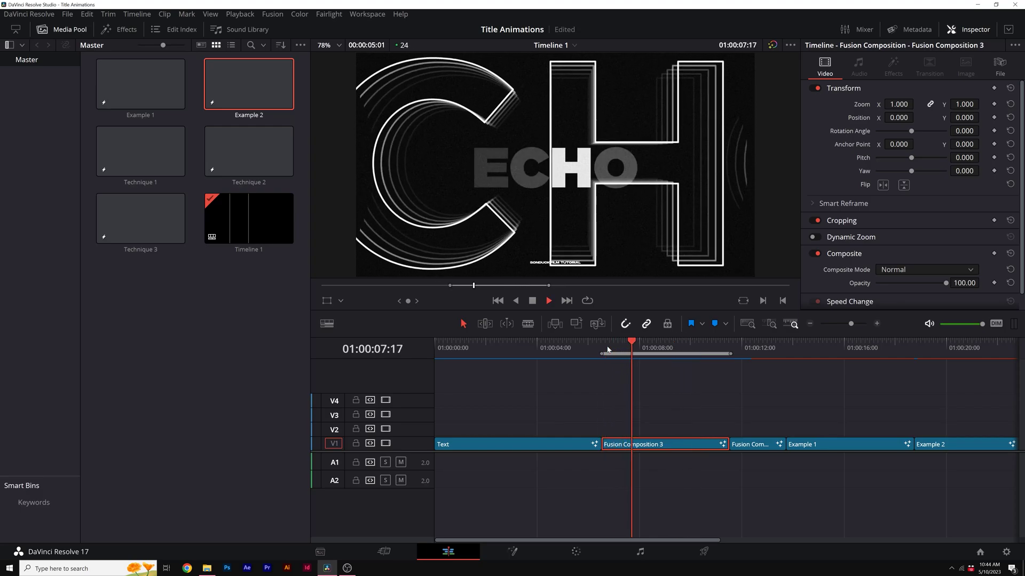
pyautogui.click(605, 349)
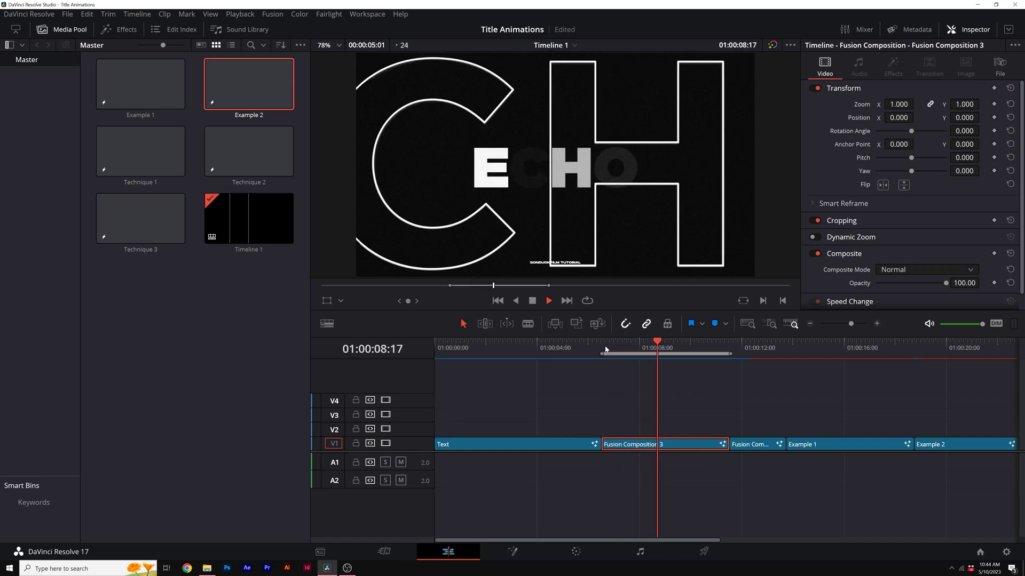
pyautogui.hotkey('shift', '5')
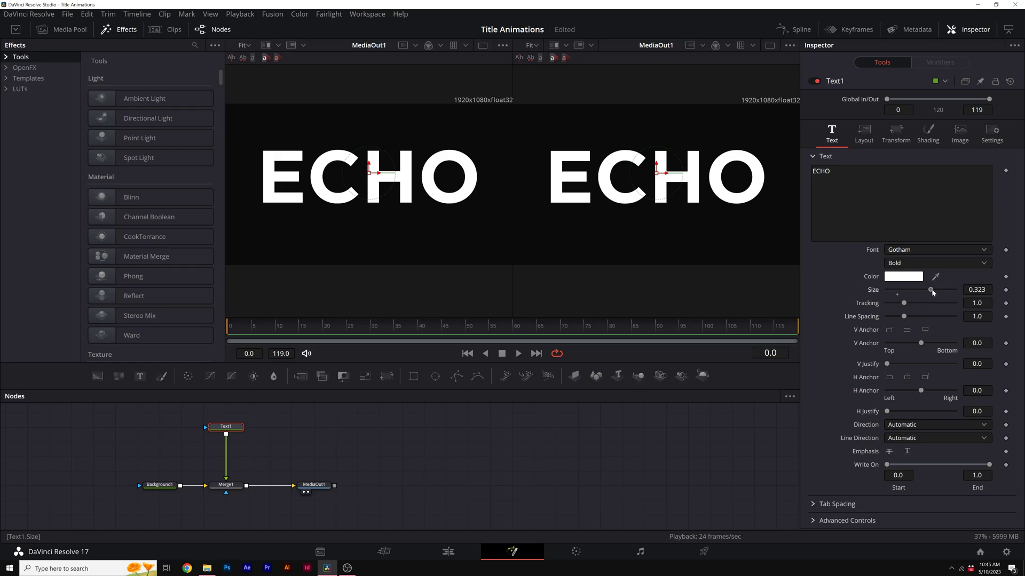
# Keyframe the ECHO text Size at 0.5 on frame 30 and 1 on frame 0.
pyautogui.moveTo(931, 289); pyautogui.dragTo(954, 290)
pyautogui.click(373, 326)
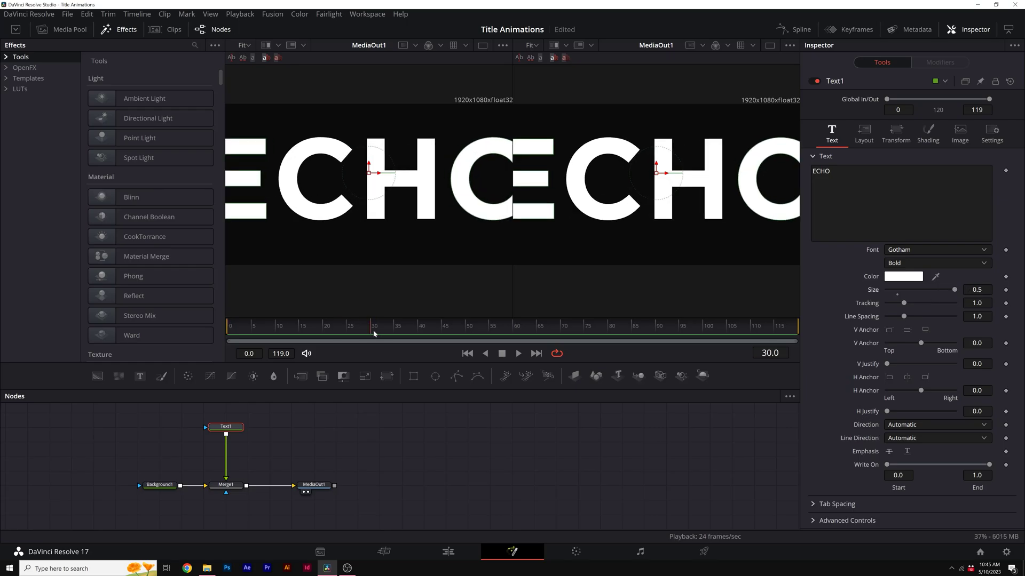
pyautogui.click(1006, 290)
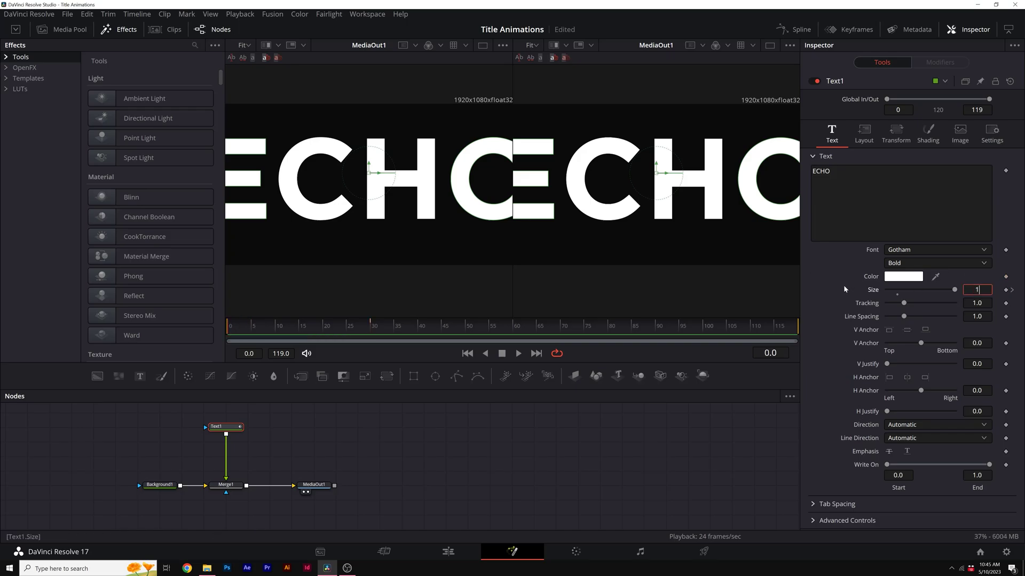
pyautogui.press('Return')
pyautogui.moveTo(230, 326)
pyautogui.mouseDown()
pyautogui.moveTo(348, 322)
pyautogui.moveTo(230, 325)
pyautogui.mouseUp()
pyautogui.press('space')
# Smooth all Size keyframes in the spline graph and set the curve to ping-pong.
pyautogui.click(795, 30)
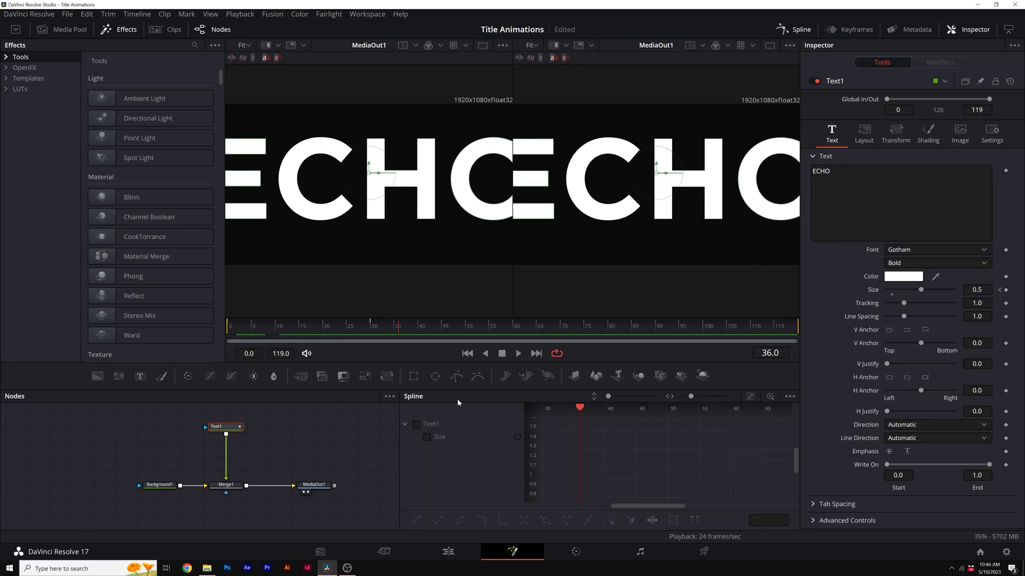
pyautogui.click(417, 424)
pyautogui.click(750, 397)
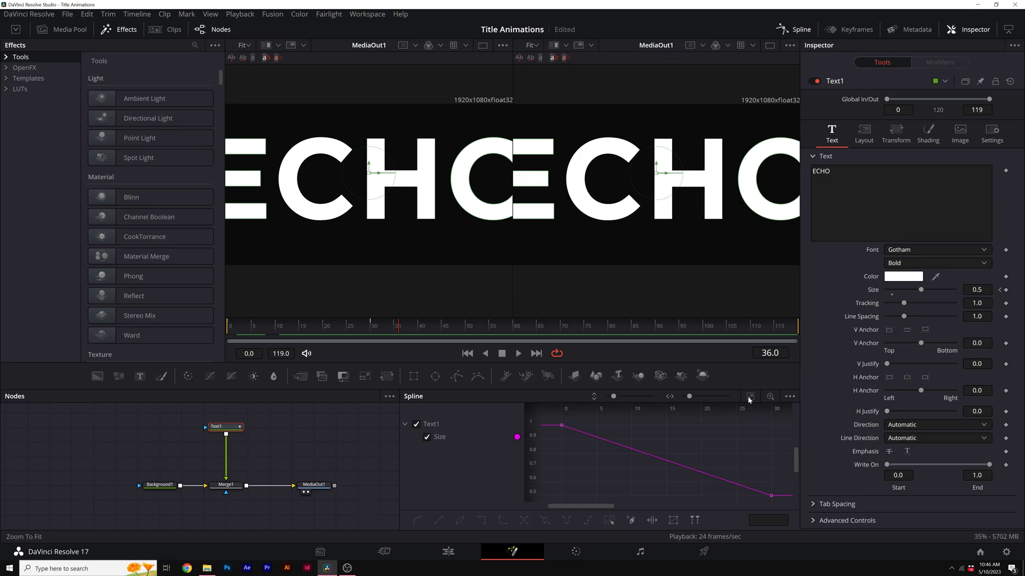
pyautogui.hotkey('ctrl', 'a')
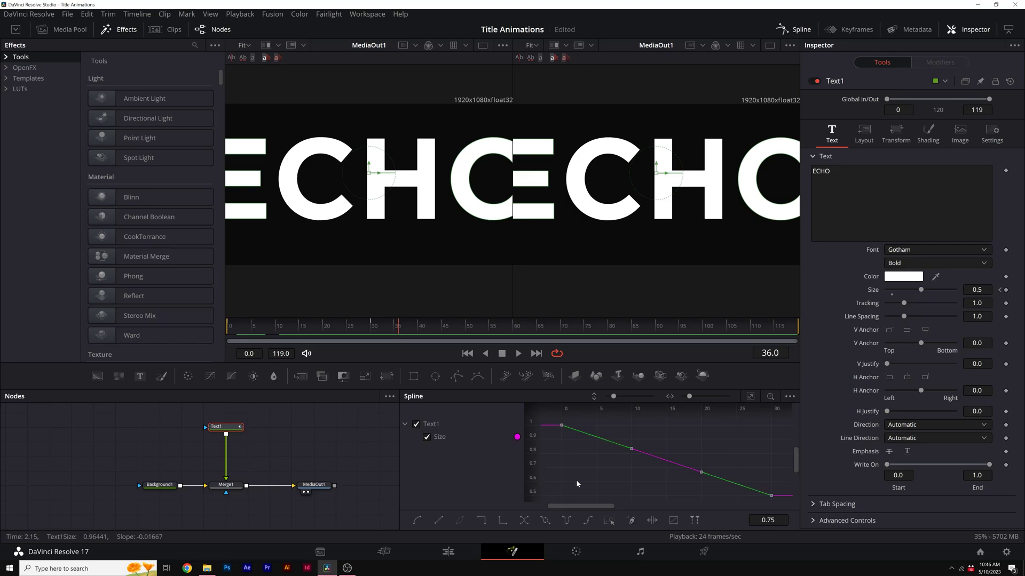
pyautogui.press('s')
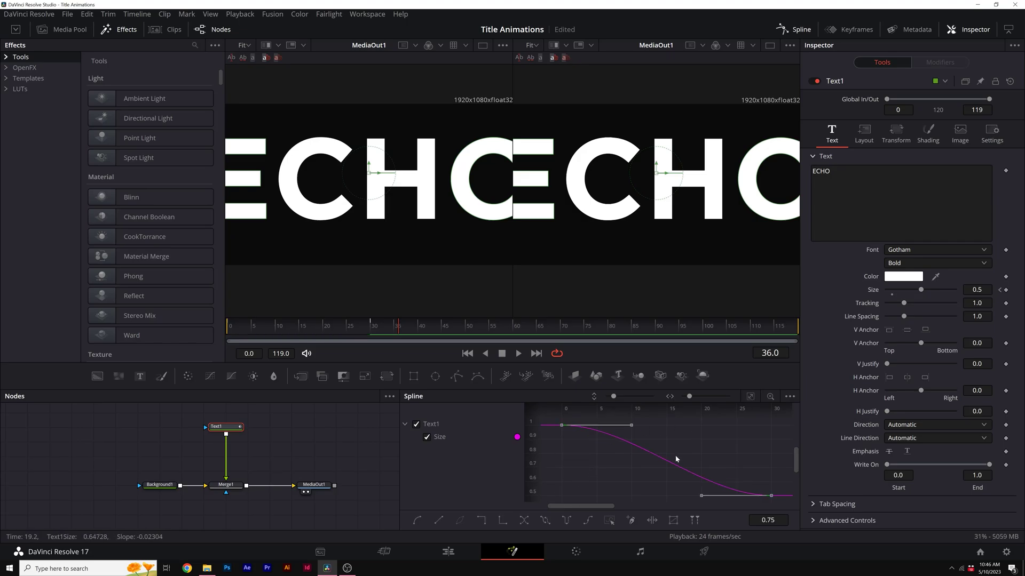
pyautogui.click(566, 520)
pyautogui.click(256, 328)
pyautogui.press('space')
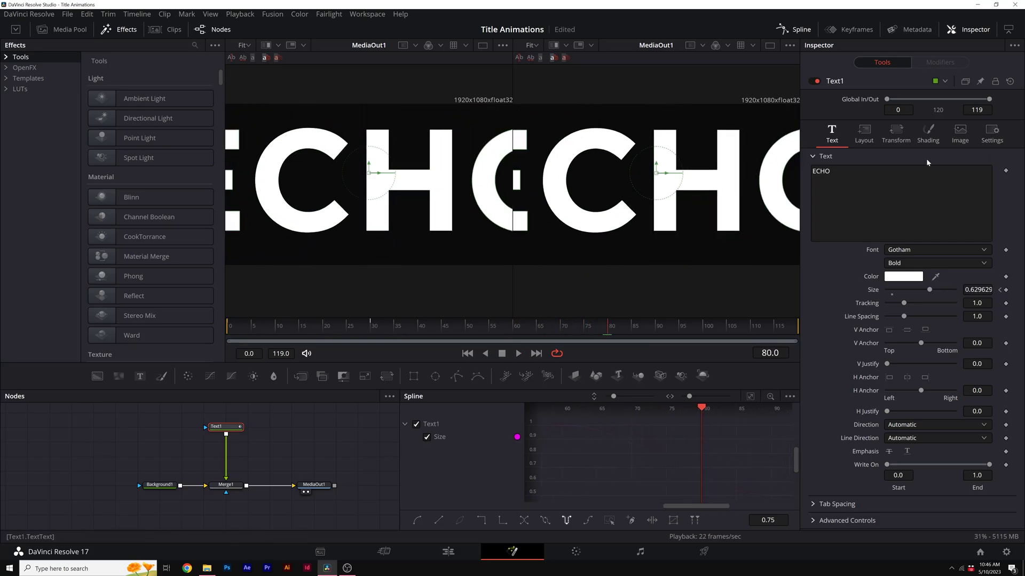
# Switch ECHO's shading appearance to thin white outlines about 0.0047 thick.
pyautogui.click(928, 135)
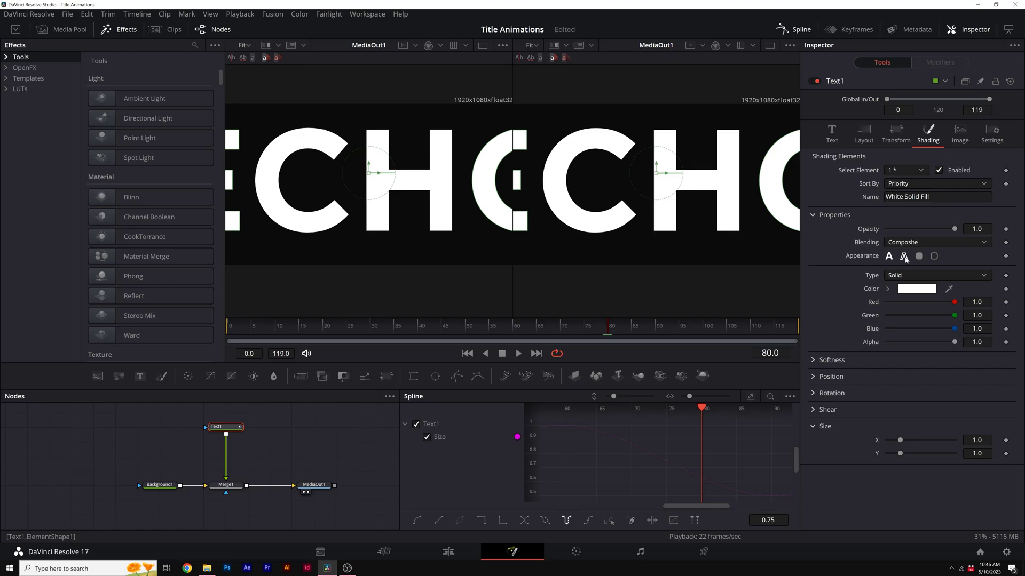
pyautogui.click(904, 257)
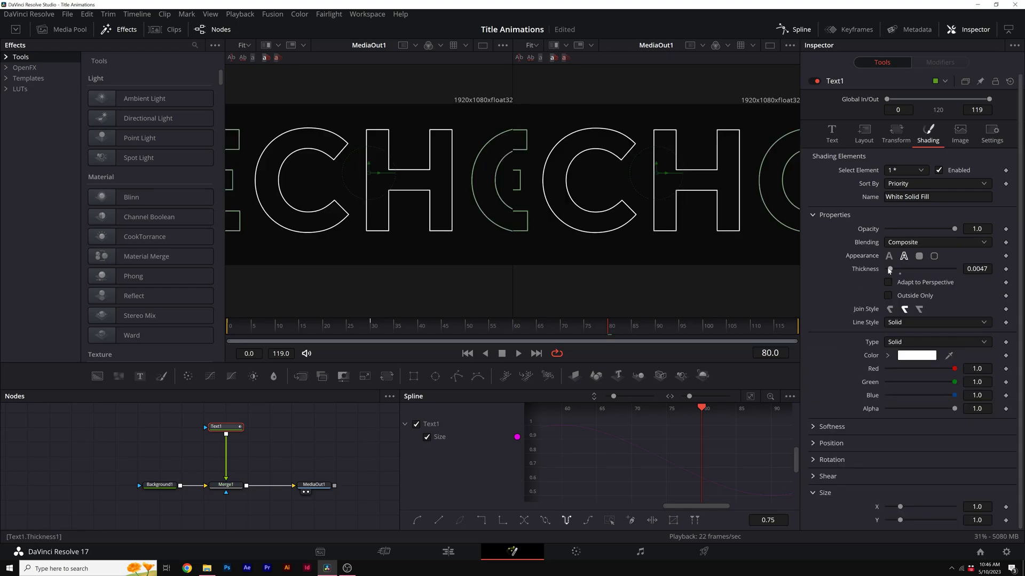
pyautogui.moveTo(288, 328); pyautogui.dragTo(360, 328)
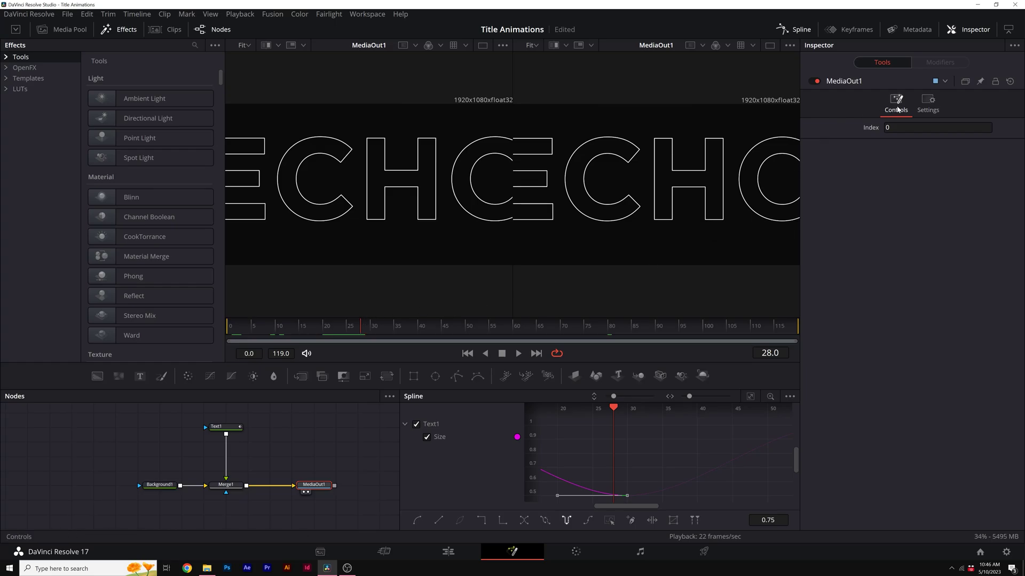
pyautogui.click(5, 57)
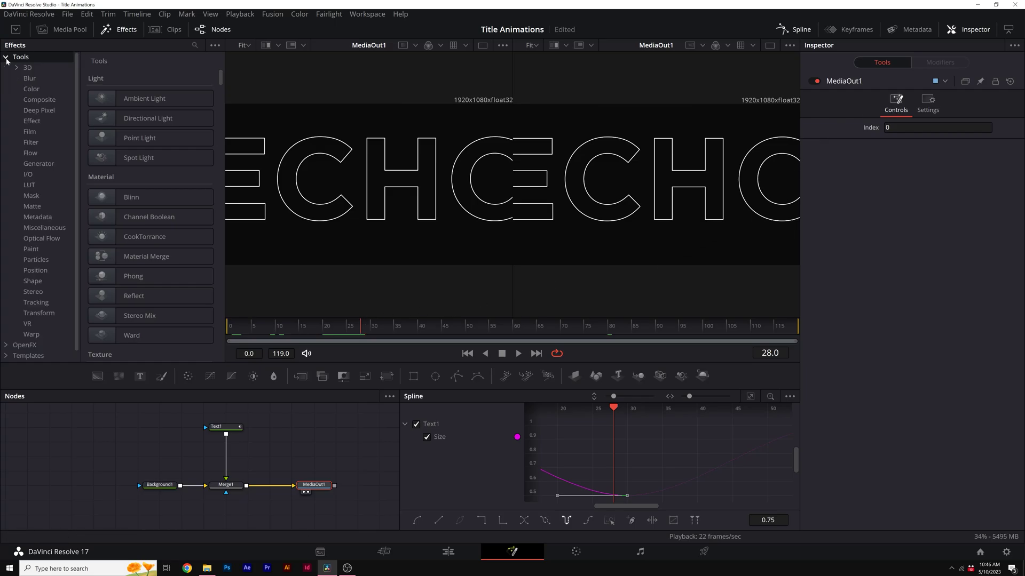
# Add a Duplicate effect after the ECHO text node from the Effect tools.
pyautogui.click(31, 122)
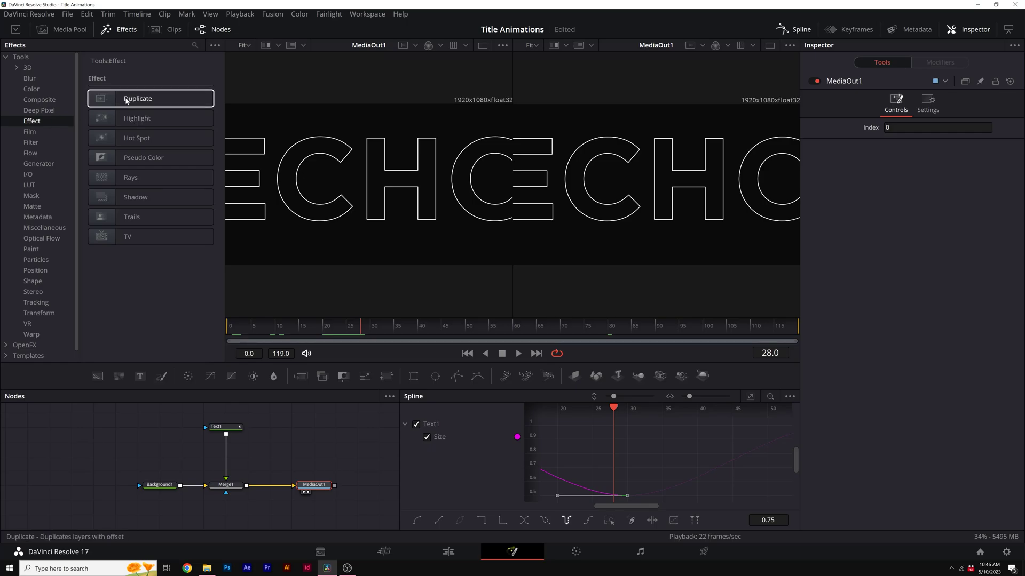
pyautogui.click(128, 99)
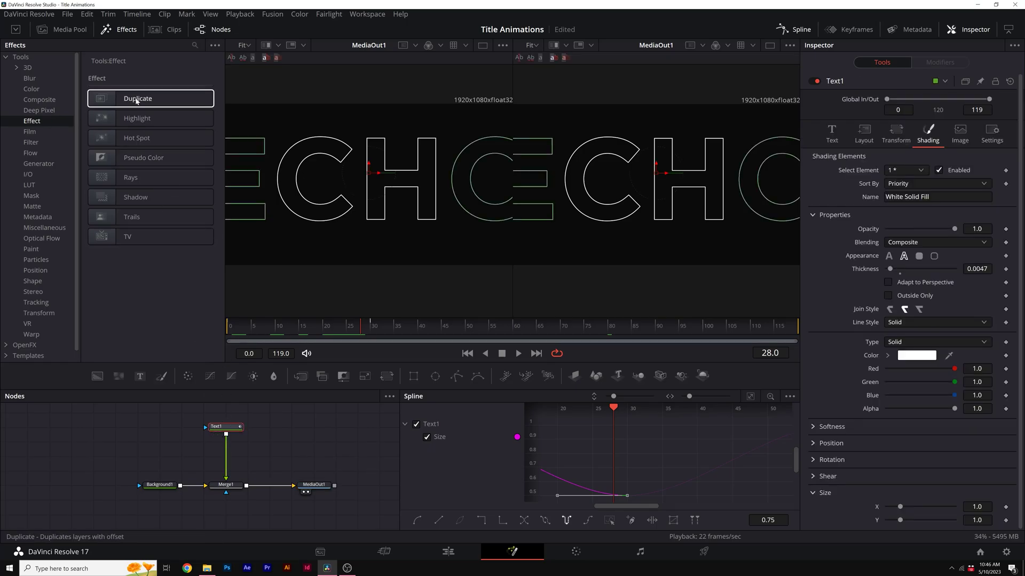
pyautogui.click(137, 101)
pyautogui.click(118, 29)
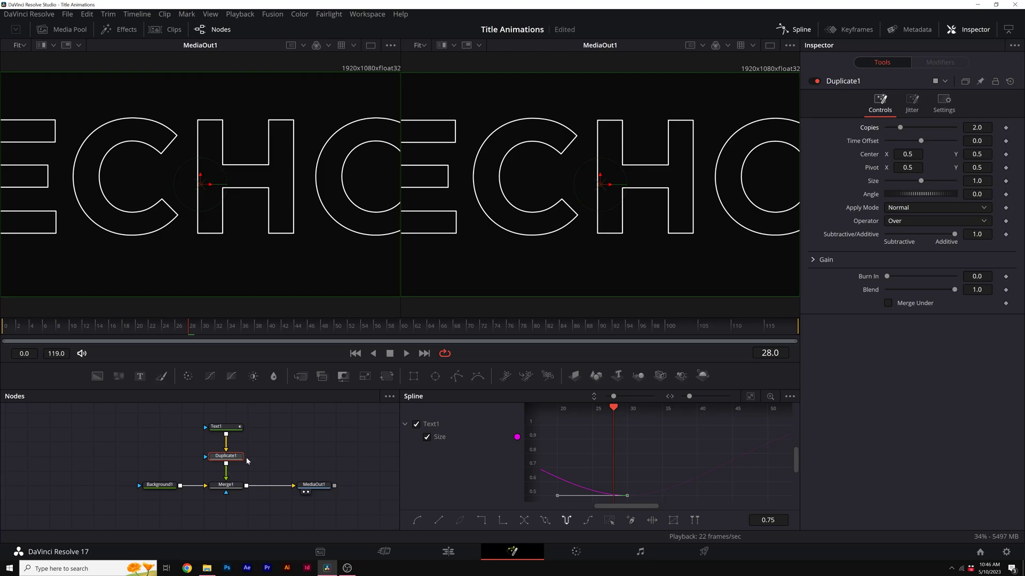
# Set Duplicate to 5 copies, size 0.98, blend about 0.59, time offset 0.08, and preview.
pyautogui.moveTo(925, 185); pyautogui.dragTo(921, 182)
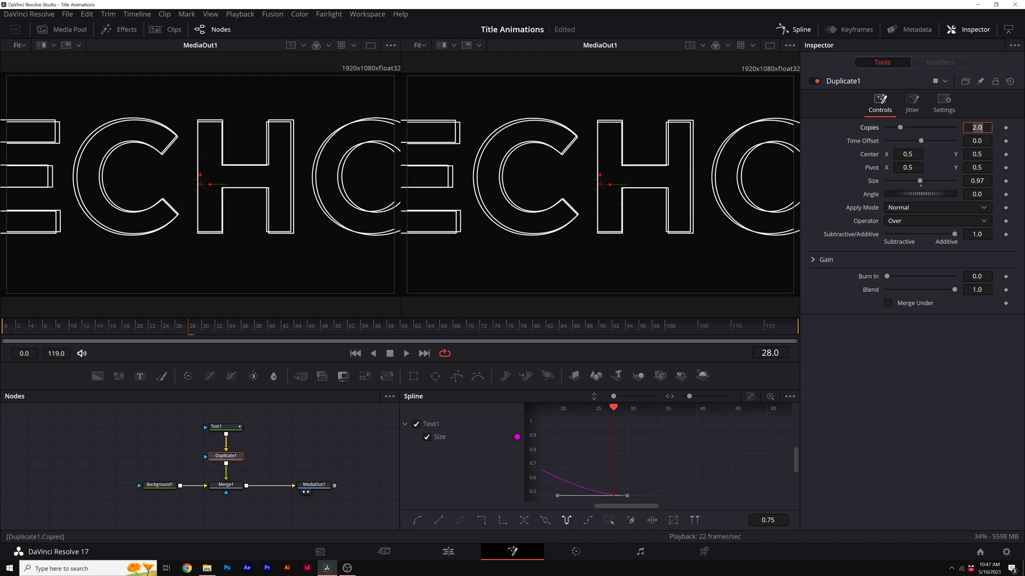
pyautogui.press('Return')
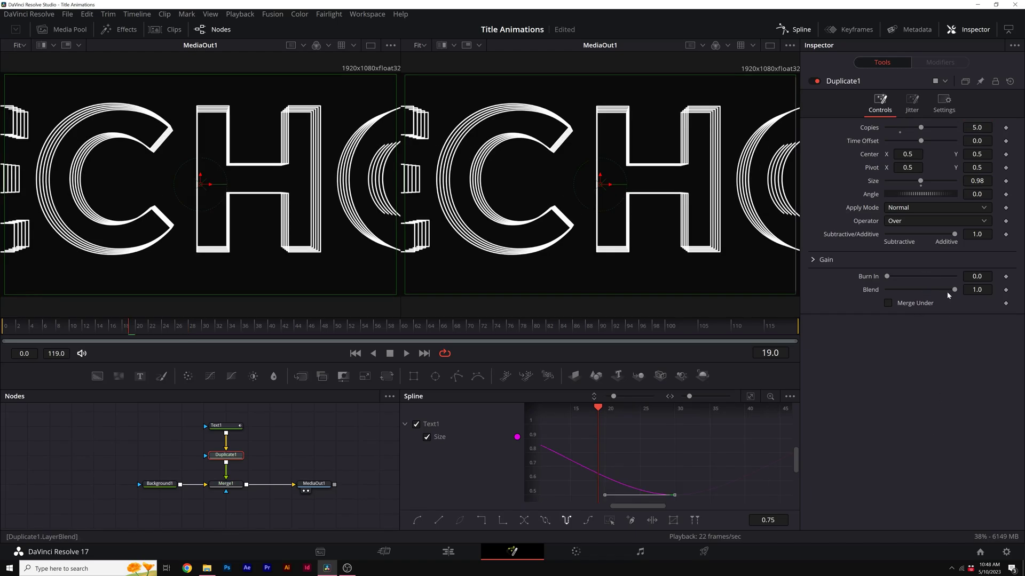
pyautogui.moveTo(945, 290); pyautogui.dragTo(926, 288)
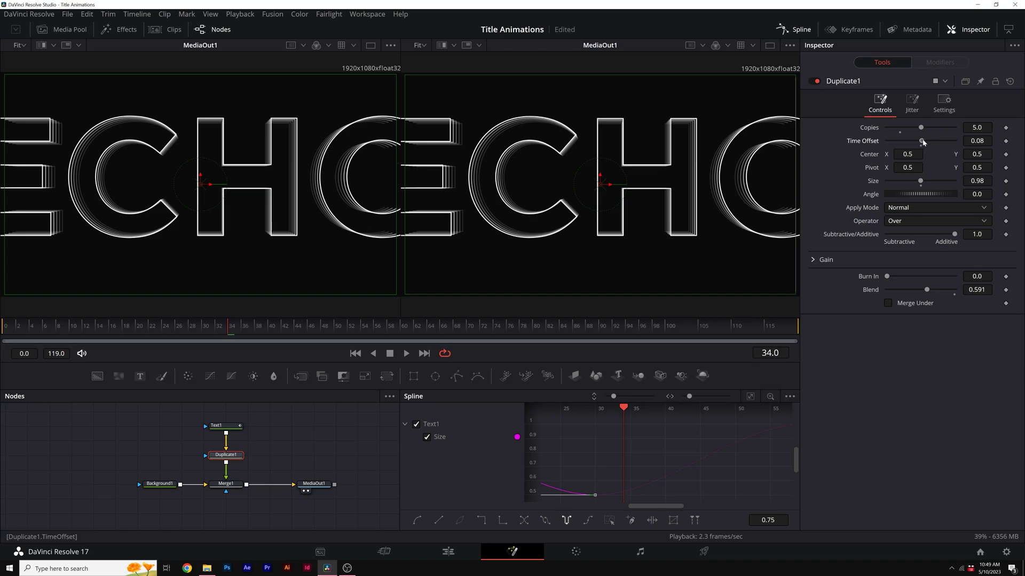
pyautogui.moveTo(922, 142); pyautogui.dragTo(931, 141)
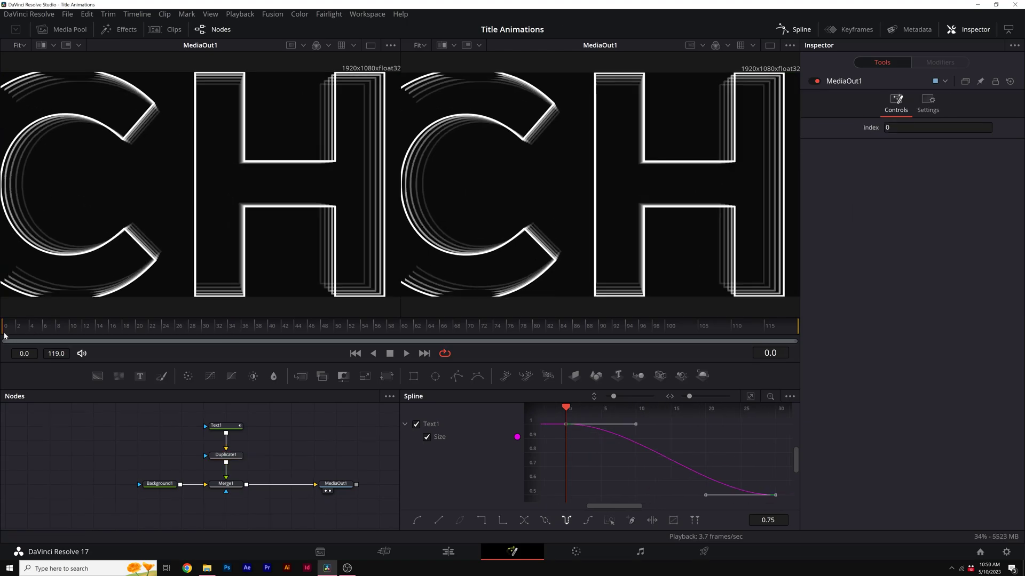
pyautogui.moveTo(5, 336); pyautogui.dragTo(74, 331)
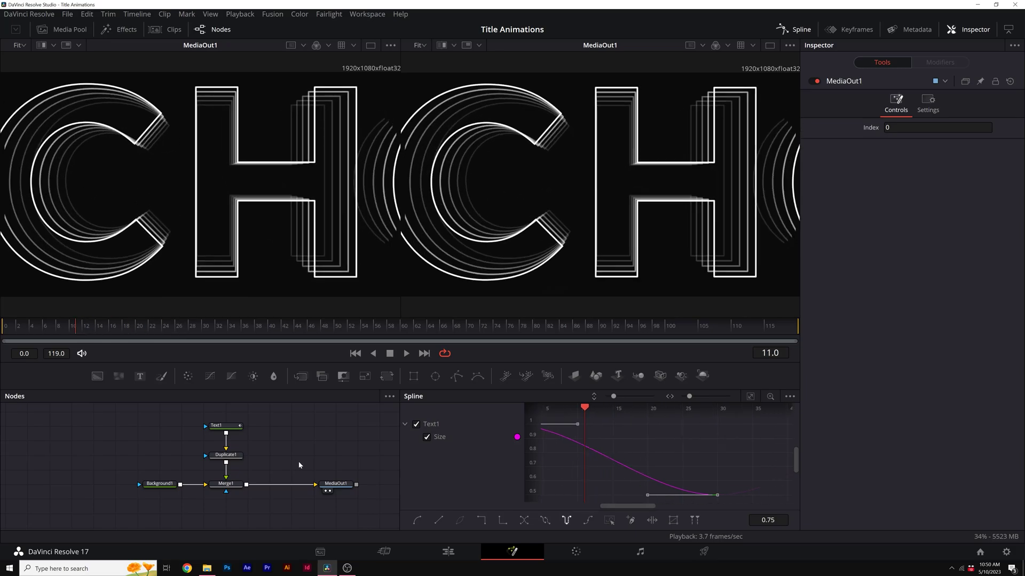
# Add a second Text+ layer after Merge1 for the solid Gotham Black ECHO title.
pyautogui.click(225, 484)
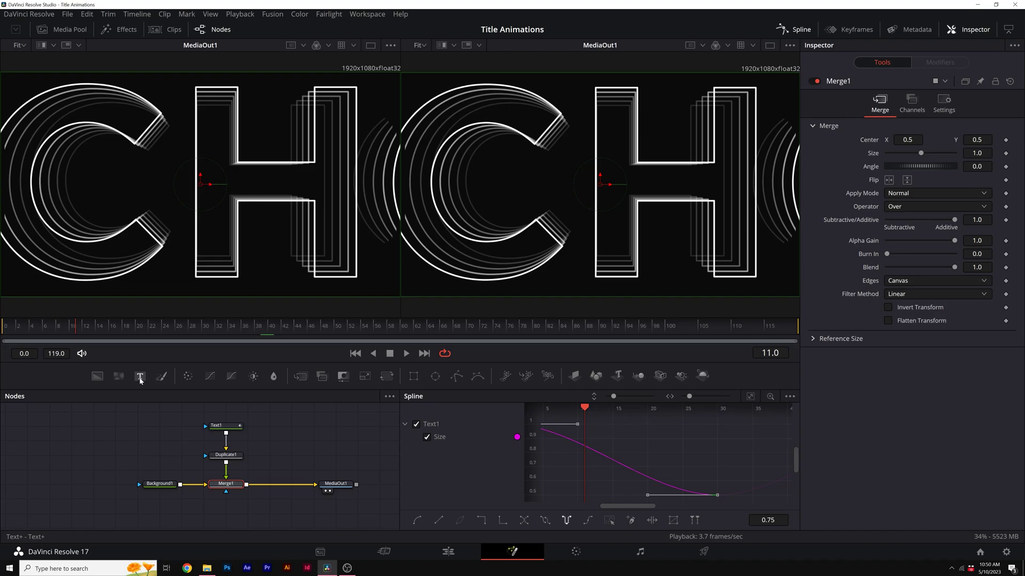
pyautogui.click(140, 377)
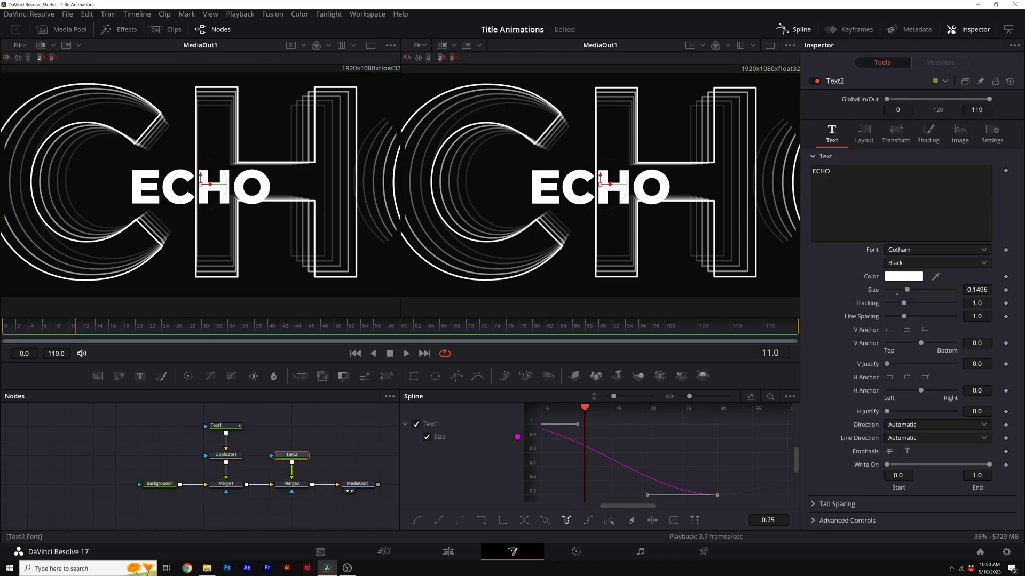
# Add a Follower modifier to the ECHO text and show its shading properties.
pyautogui.rightClick(860, 203)
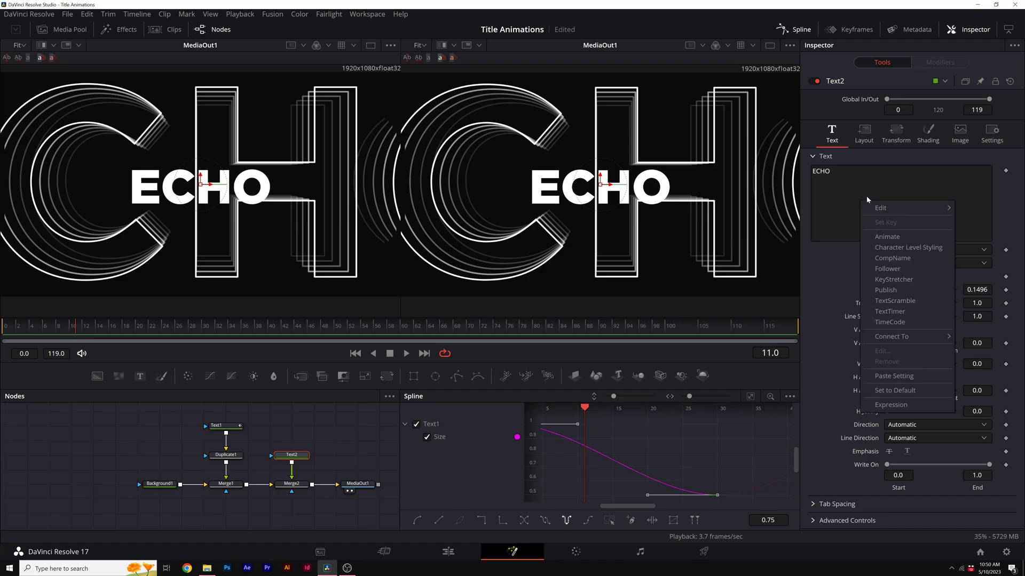
pyautogui.click(886, 269)
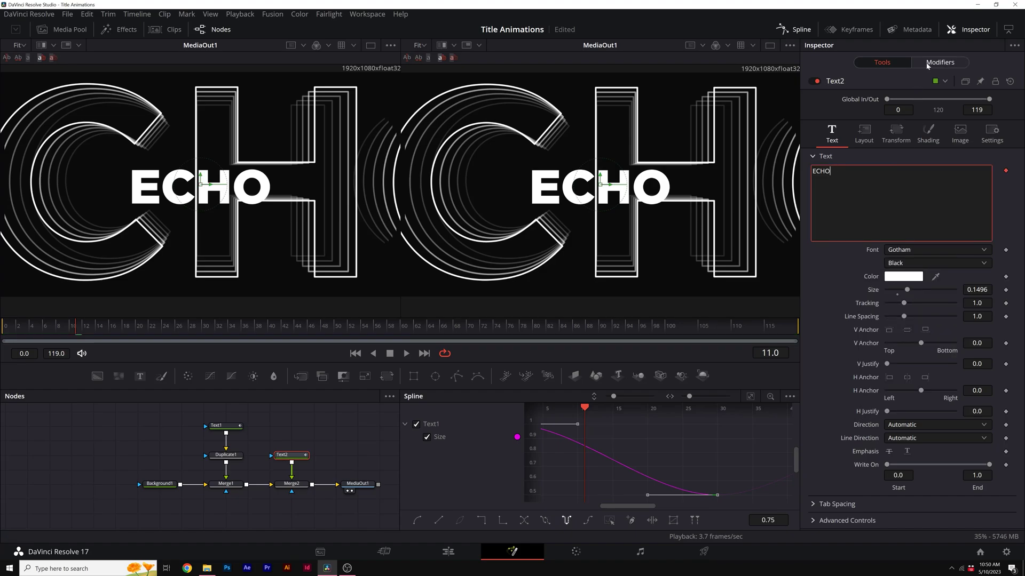
pyautogui.click(940, 62)
pyautogui.click(878, 101)
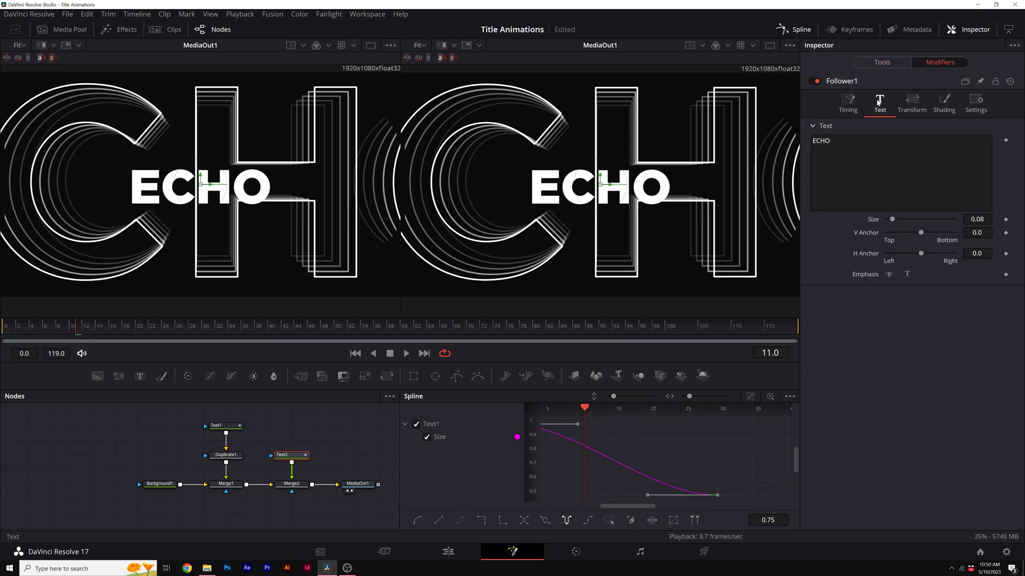
pyautogui.click(911, 101)
pyautogui.click(943, 103)
# Keyframe the Follower's fill opacity from 0 at frame 0 to 0.787 at frame 19.
pyautogui.press('Home')
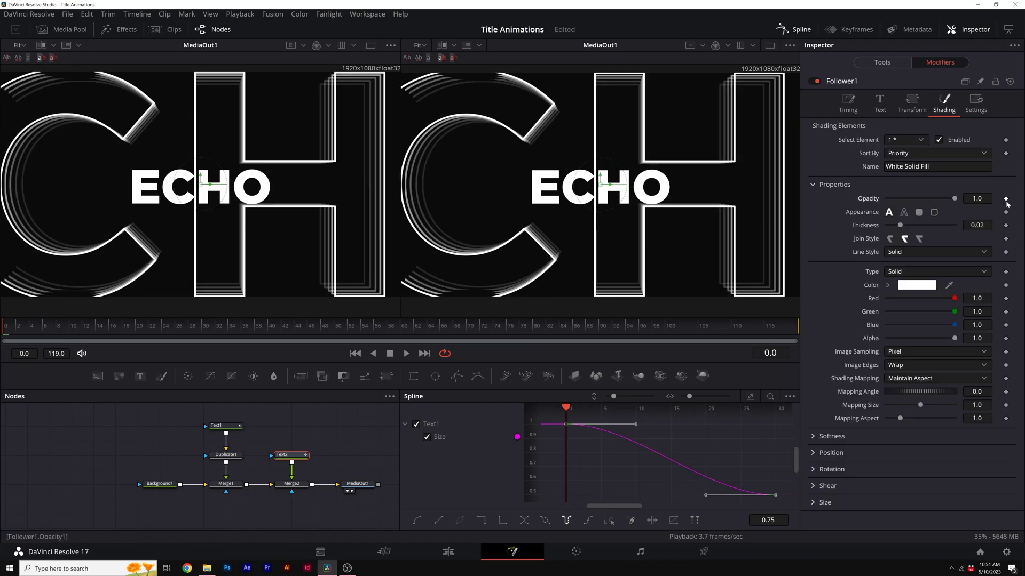
pyautogui.click(1006, 198)
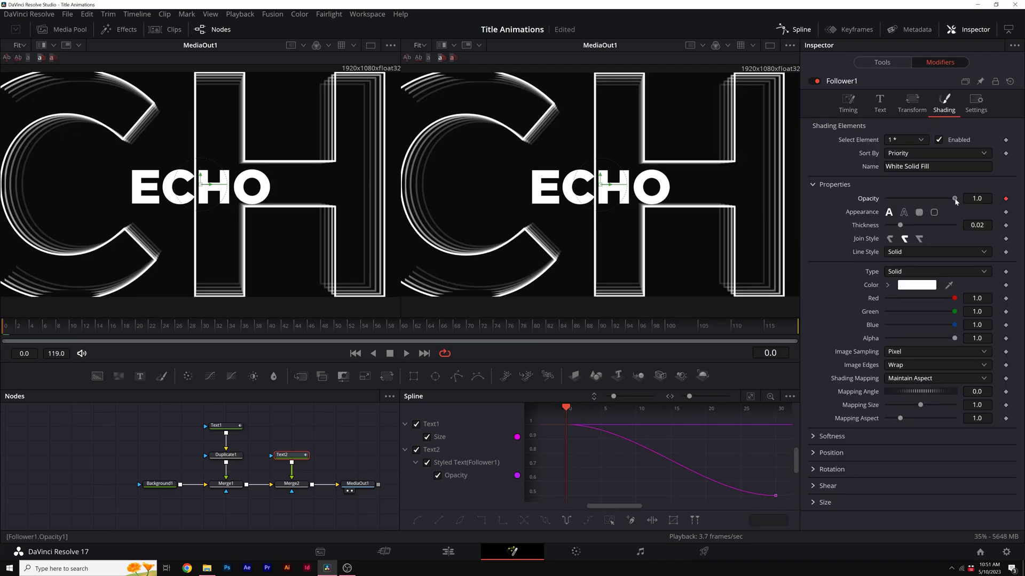
pyautogui.moveTo(956, 201); pyautogui.dragTo(880, 200)
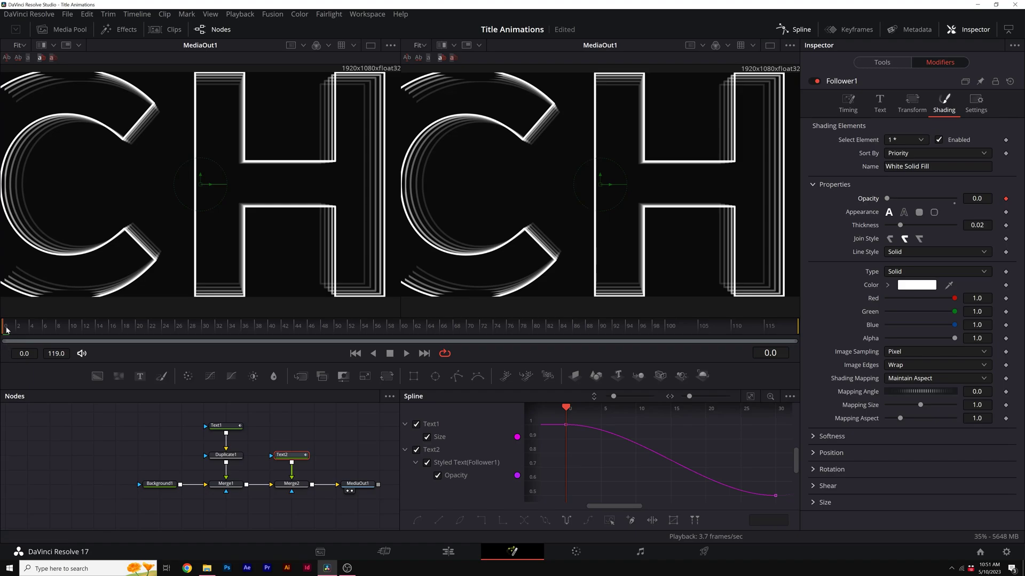
pyautogui.moveTo(7, 331); pyautogui.dragTo(131, 328)
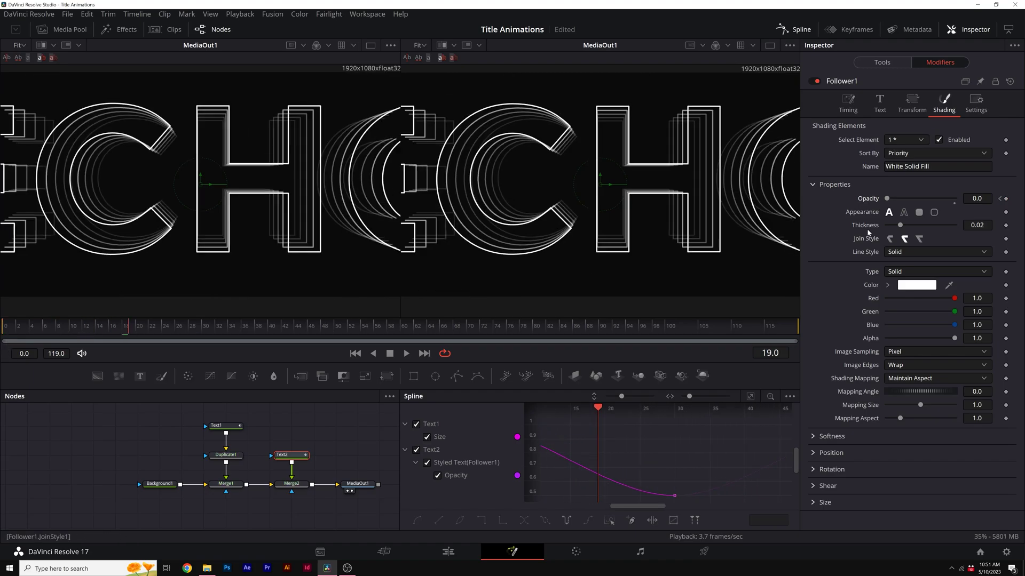
pyautogui.moveTo(889, 201); pyautogui.dragTo(940, 201)
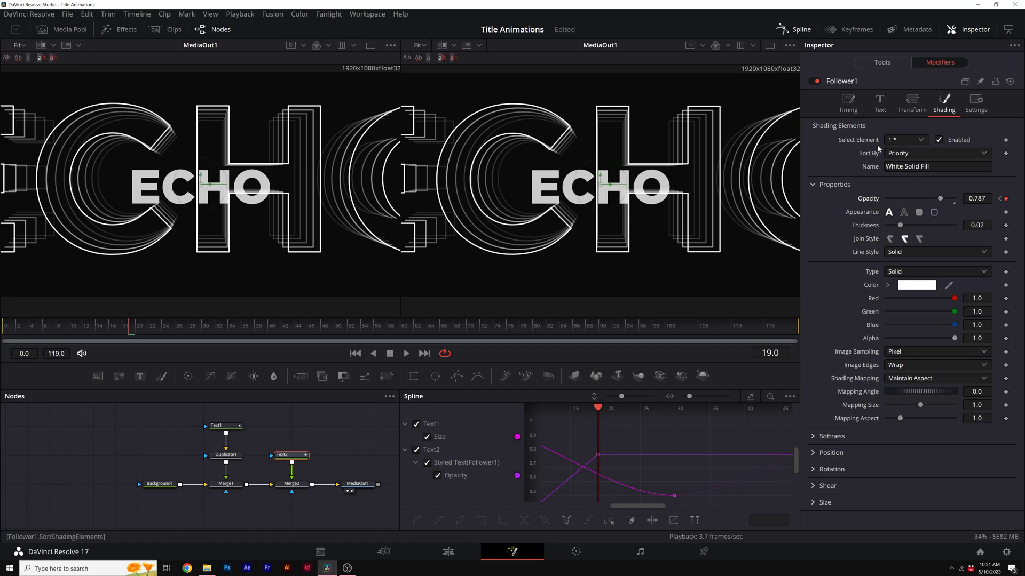
# Set the Follower timing to Completely Random order with a 3.6 delay.
pyautogui.click(855, 109)
pyautogui.click(903, 142)
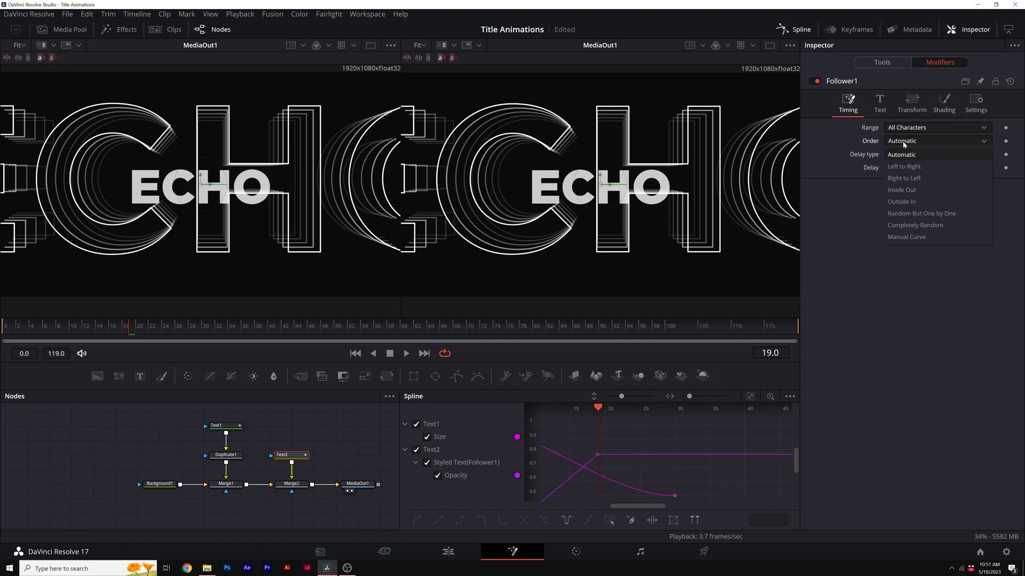
pyautogui.click(903, 225)
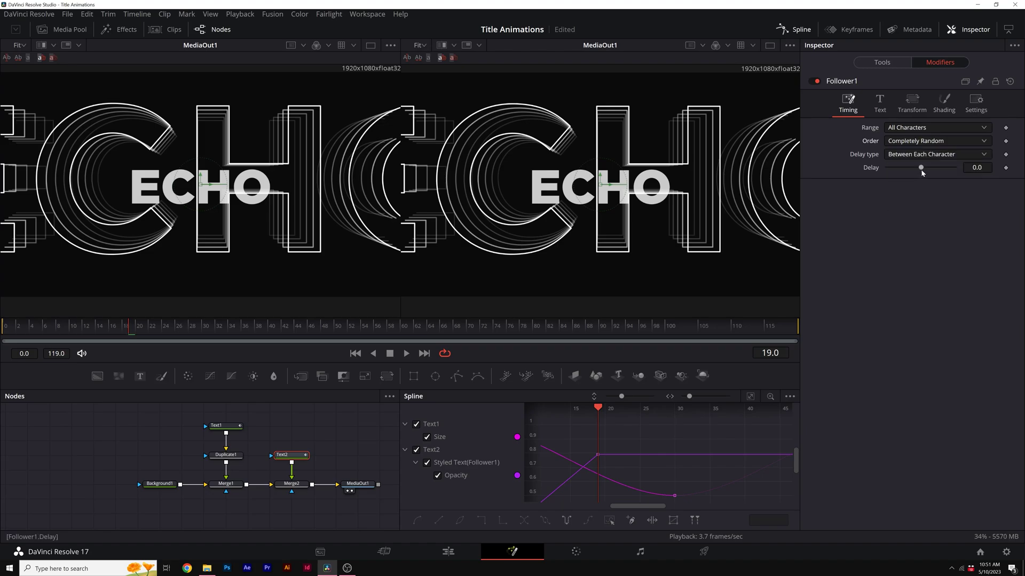
pyautogui.moveTo(922, 172); pyautogui.dragTo(927, 171)
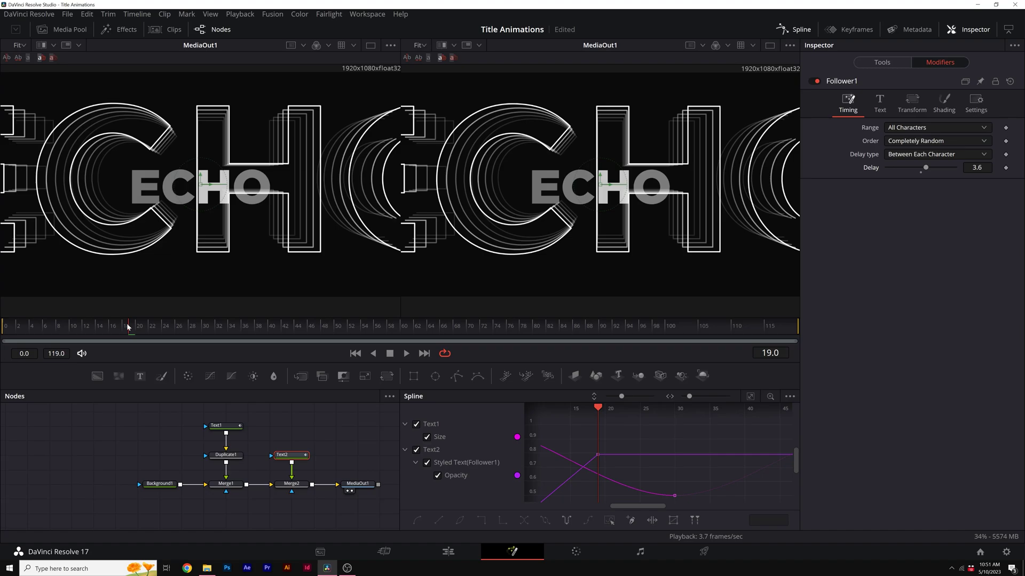
# Make the Opacity curve loop in the spline editor and play back ECHO.
pyautogui.click(438, 476)
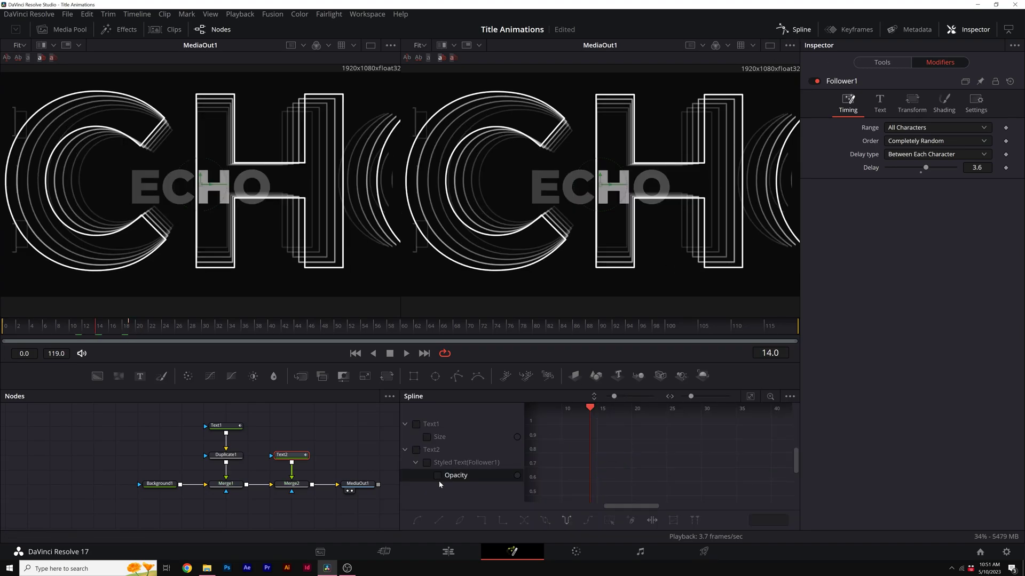
pyautogui.click(546, 525)
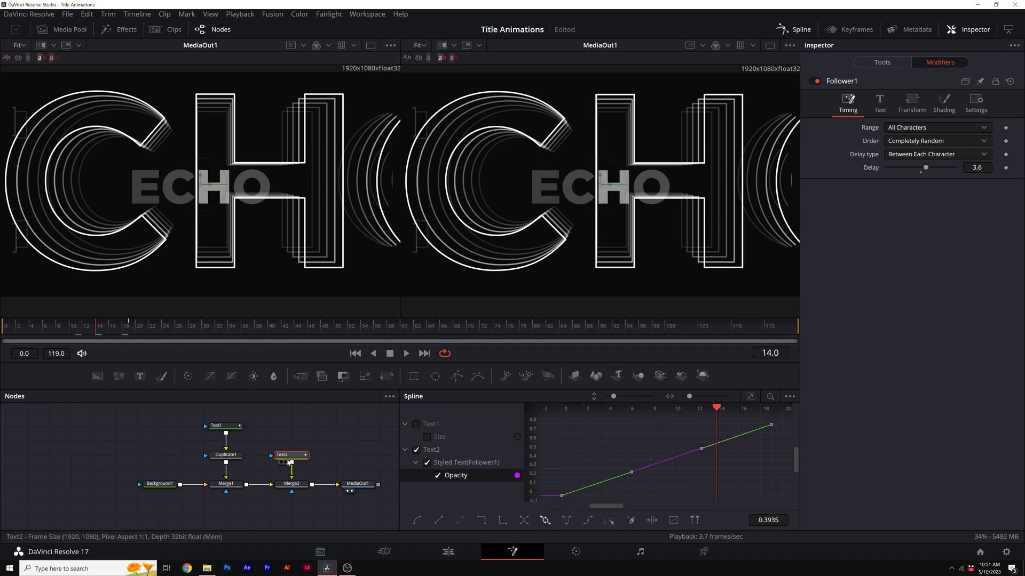
pyautogui.press('1')
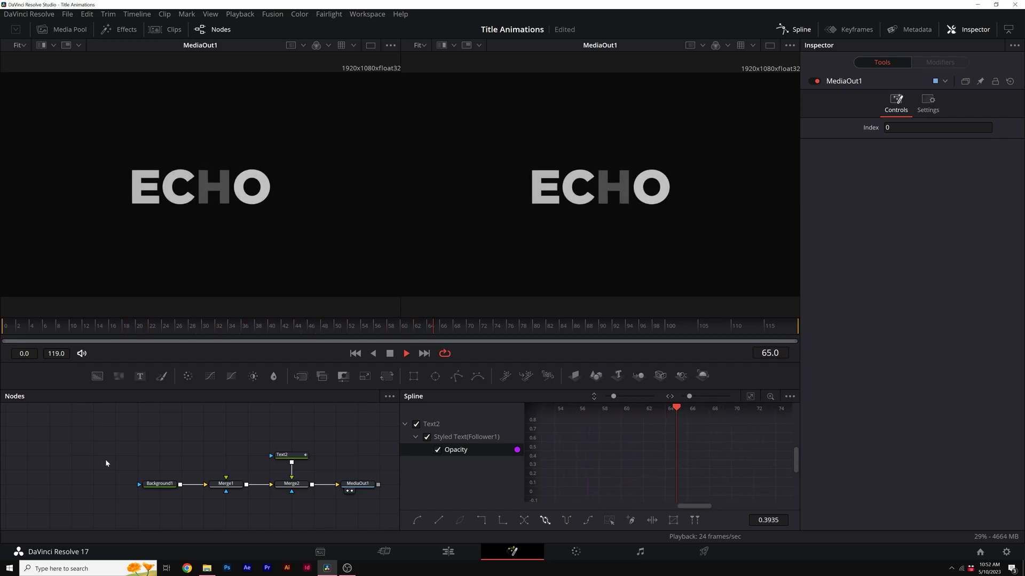
# Preview the GET READY clip on the Edit page, then open the POWER composition.
pyautogui.click(448, 551)
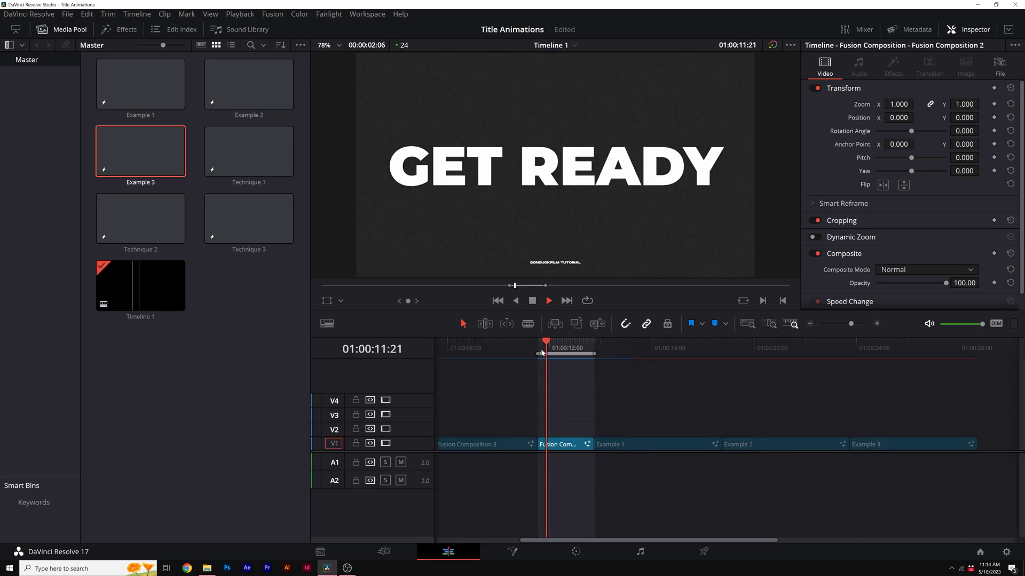
pyautogui.click(538, 351)
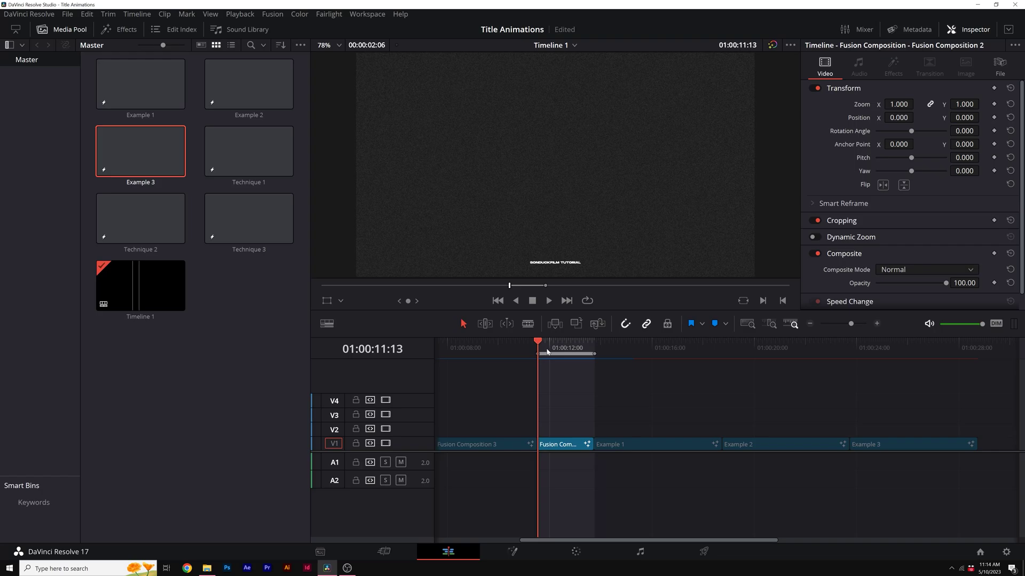
pyautogui.press('space')
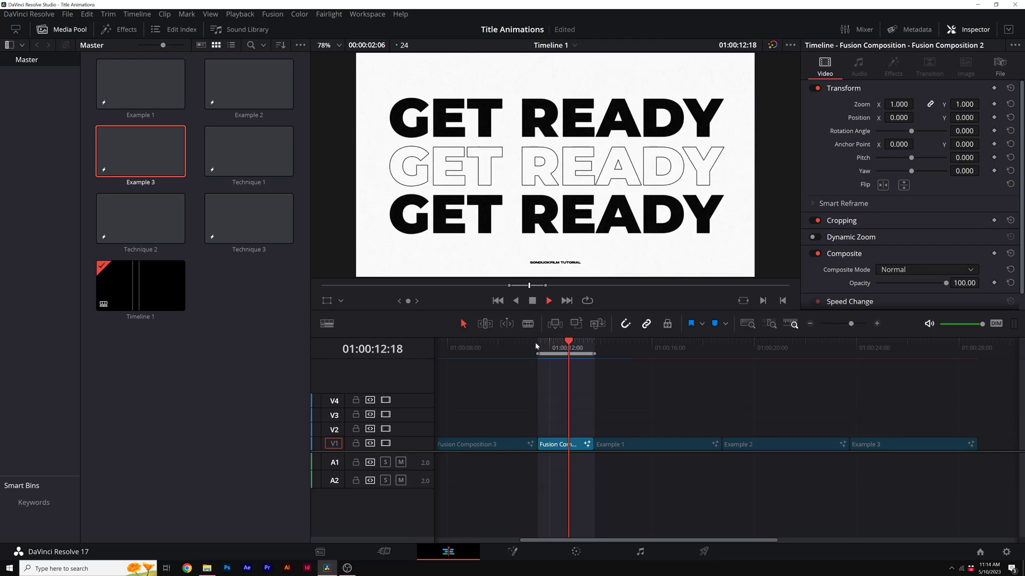
pyautogui.press('space')
pyautogui.click(512, 552)
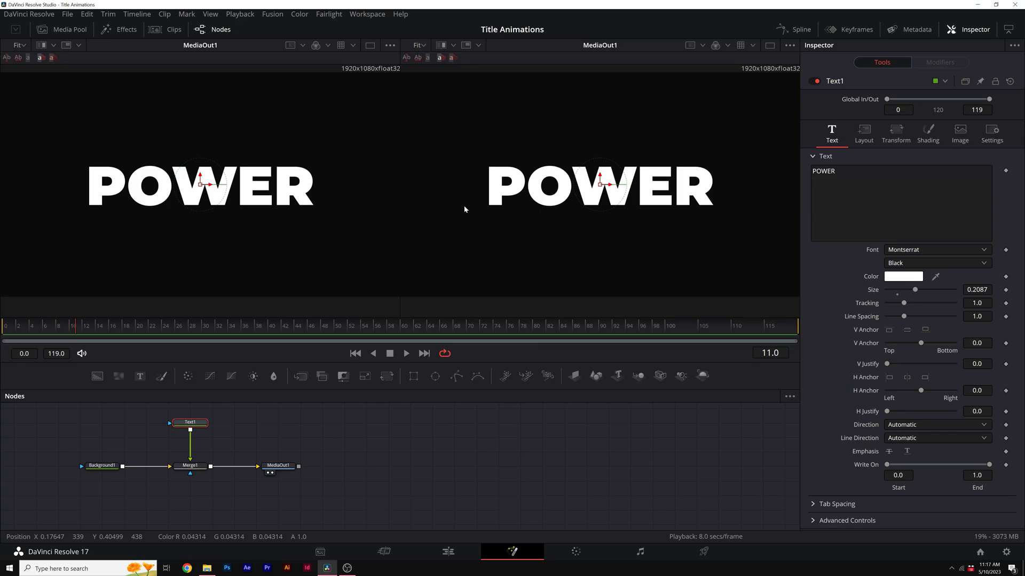
# Keyframe POWER's center at frame 20, then set Center Y to 0.344 at frame 0.
pyautogui.click(863, 133)
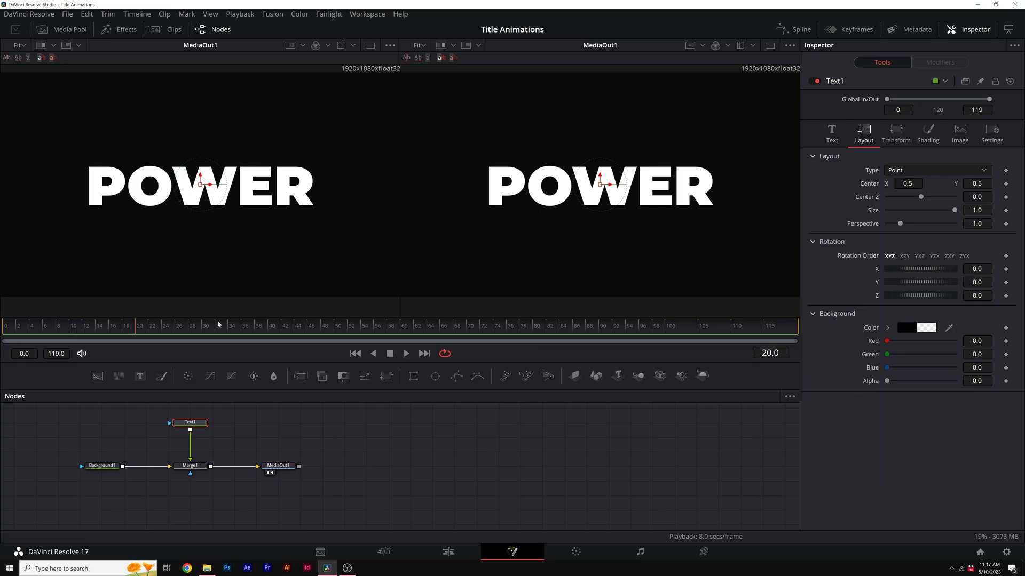
pyautogui.click(1006, 185)
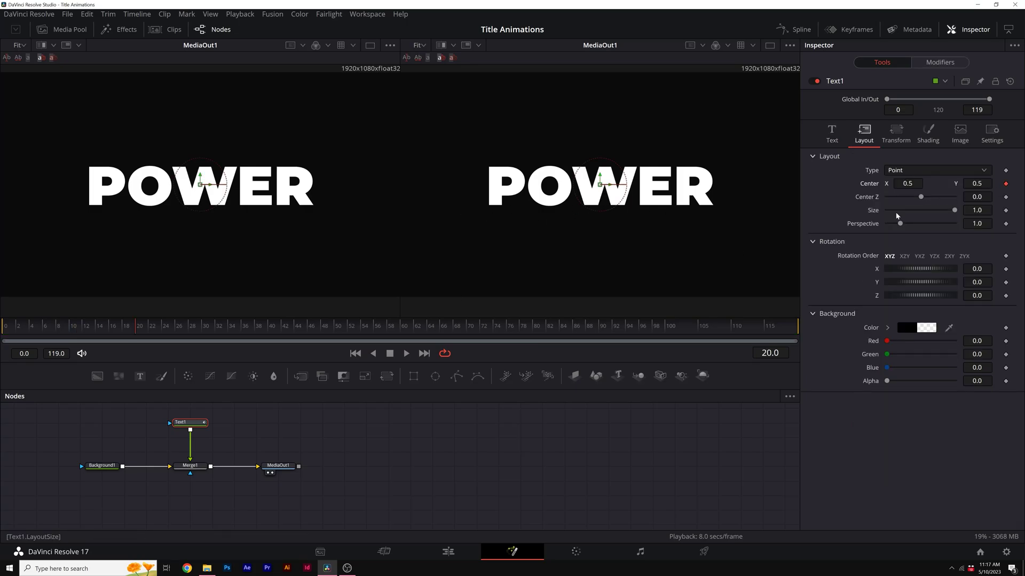
pyautogui.press('Home')
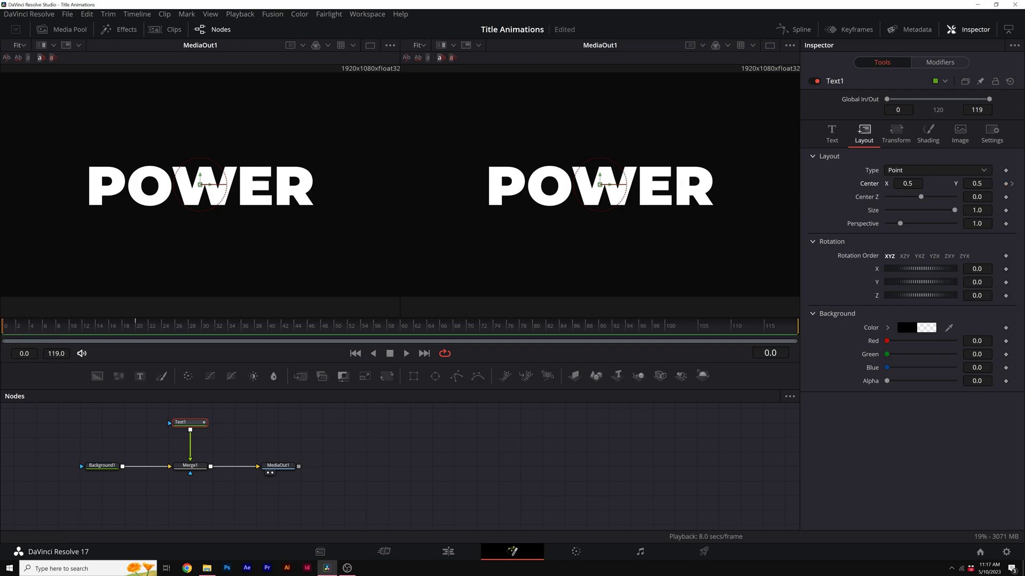
pyautogui.moveTo(976, 184); pyautogui.dragTo(950, 183)
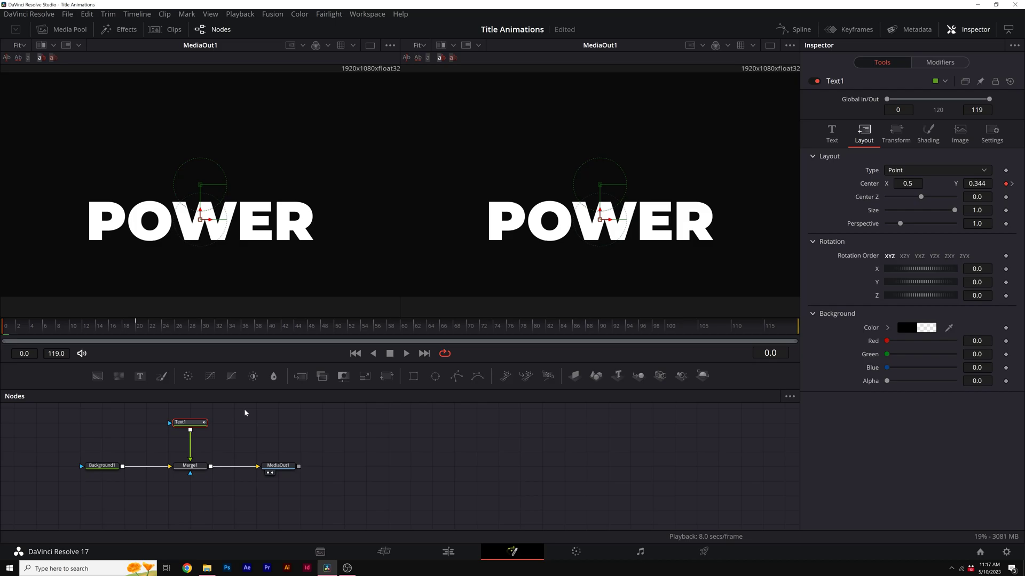
# Add an inverted Rectangle mask to POWER, 0.976 wide at Center Y 0.163, and preview the rise.
pyautogui.click(413, 377)
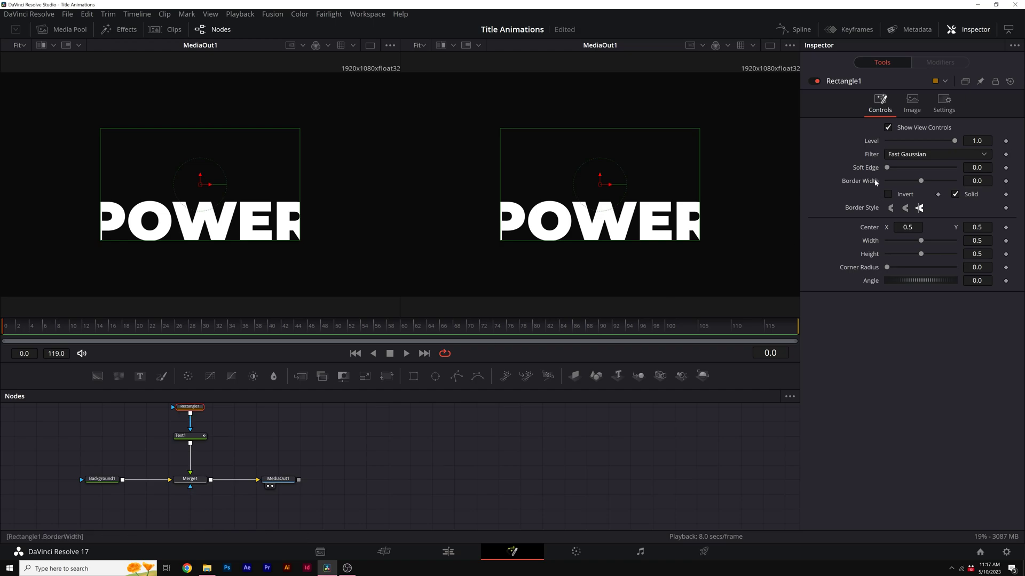
pyautogui.moveTo(921, 241)
pyautogui.mouseDown()
pyautogui.moveTo(952, 241)
pyautogui.moveTo(918, 254)
pyautogui.mouseUp()
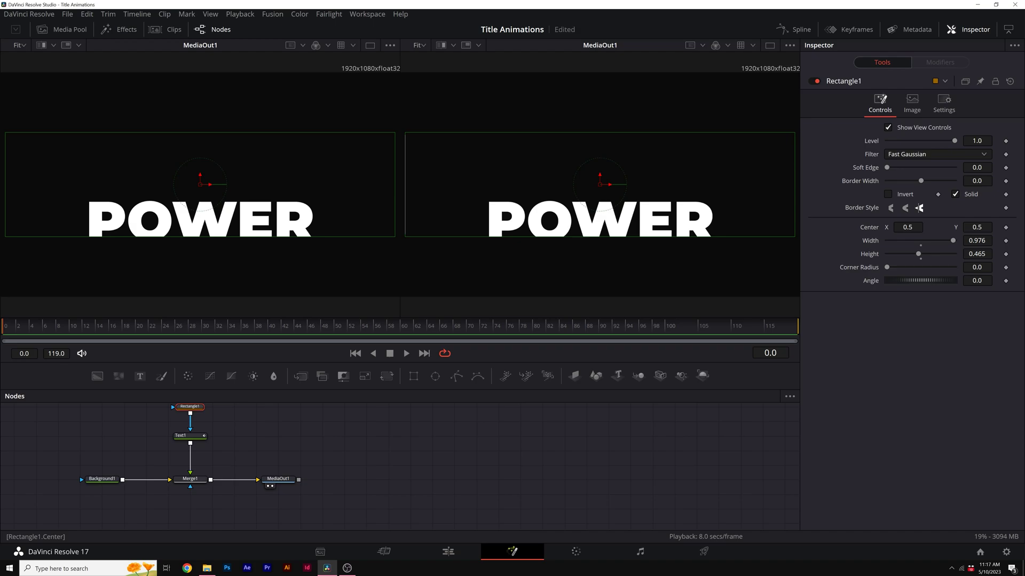
pyautogui.moveTo(977, 227); pyautogui.dragTo(715, 235)
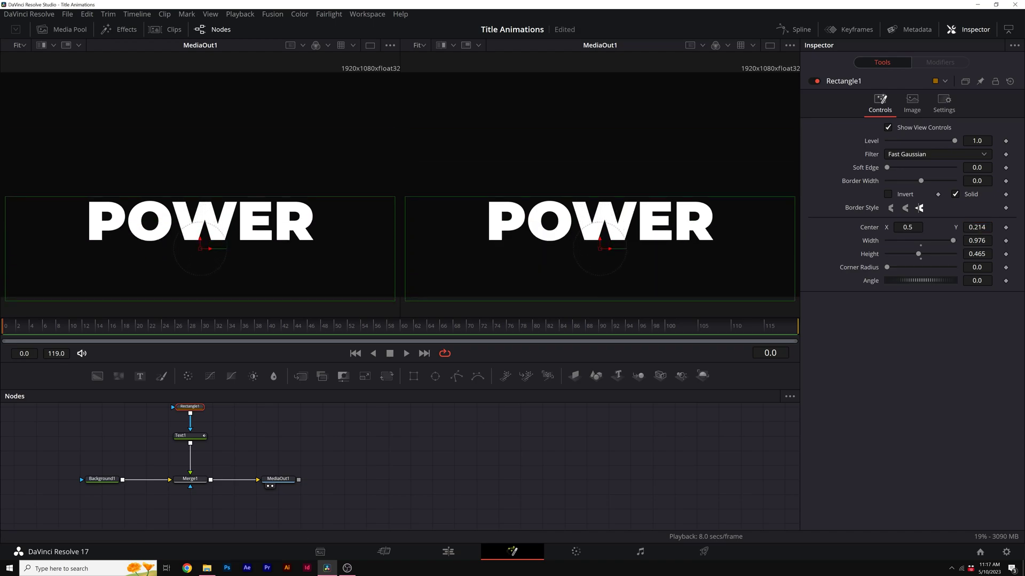
pyautogui.click(888, 194)
pyautogui.press('space')
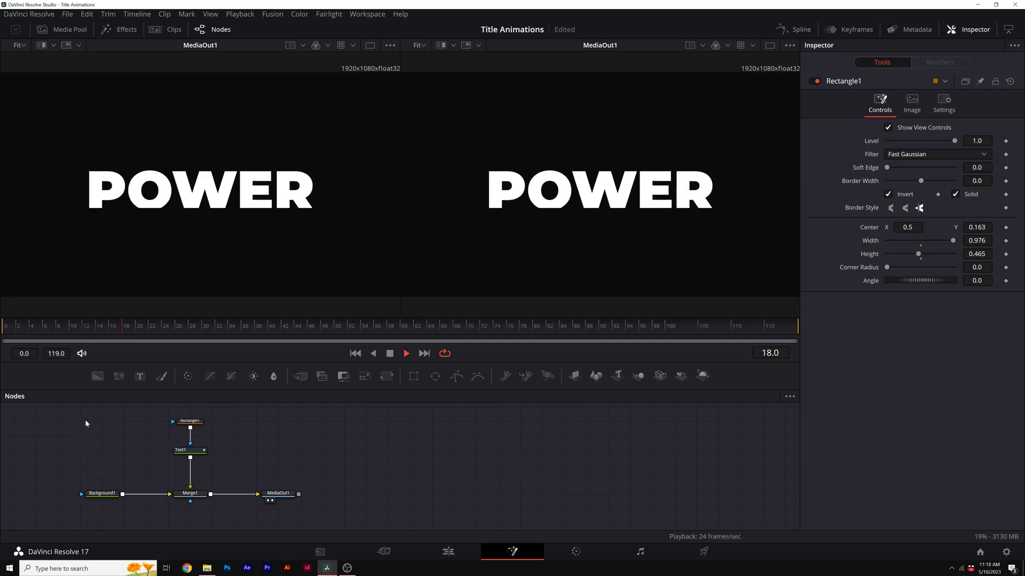
pyautogui.moveTo(71, 334); pyautogui.dragTo(160, 333)
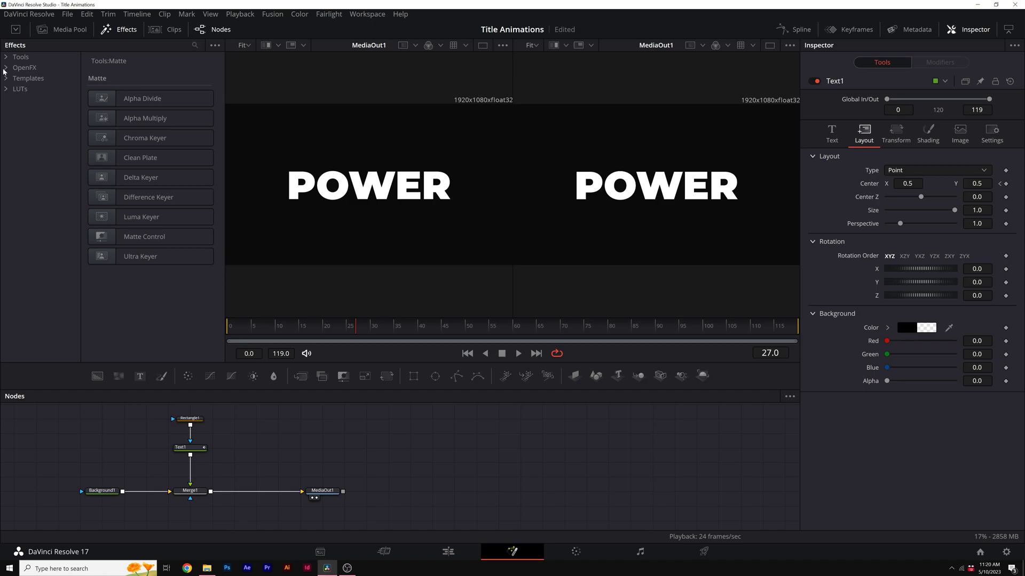
# Insert an Invert Color node between Merge1 and MediaOut1.
pyautogui.click(6, 67)
pyautogui.click(49, 88)
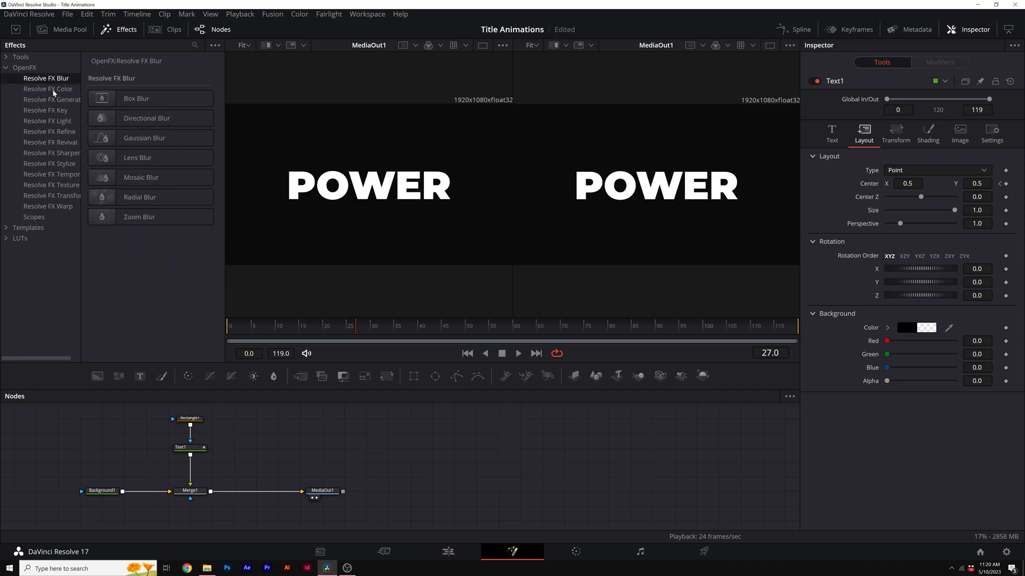
pyautogui.click(140, 315)
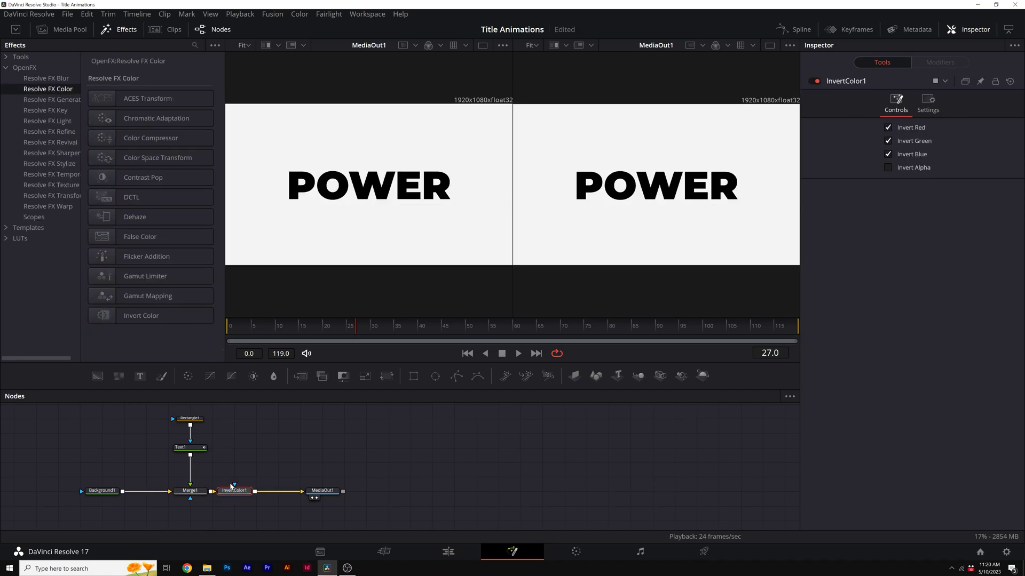
pyautogui.moveTo(230, 491); pyautogui.dragTo(264, 487)
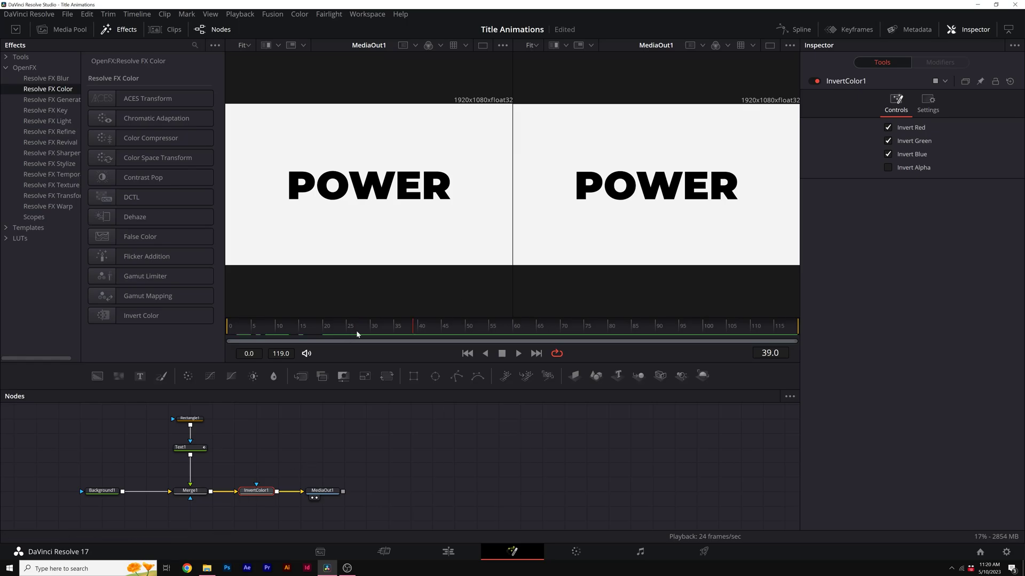
# Keyframe the inversion Blend: 0 at frame 39, 1.0 from 40 to 54, 0 at 55.
pyautogui.moveTo(356, 331); pyautogui.dragTo(418, 328)
pyautogui.click(929, 101)
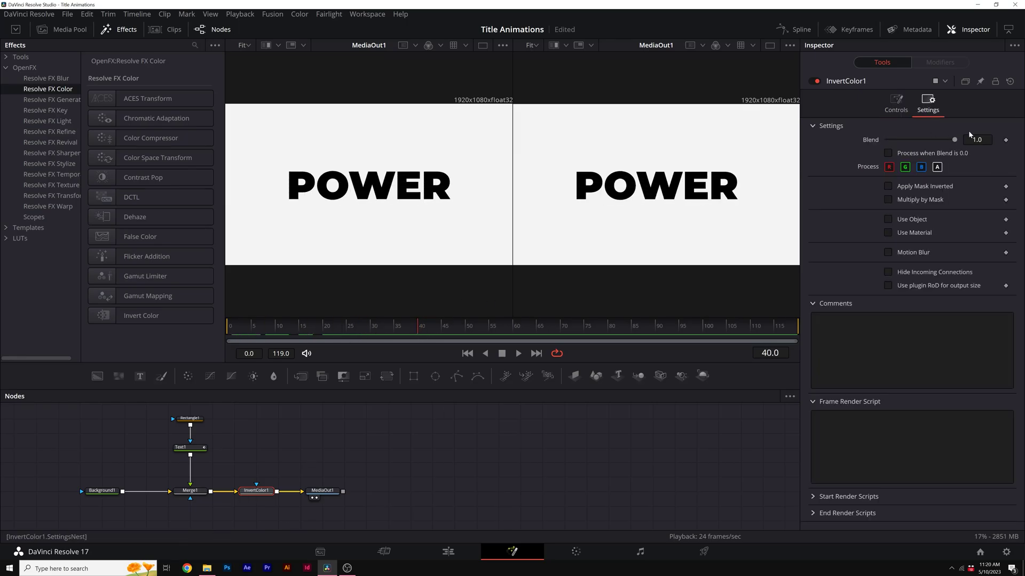
pyautogui.click(414, 328)
pyautogui.moveTo(947, 141); pyautogui.dragTo(833, 143)
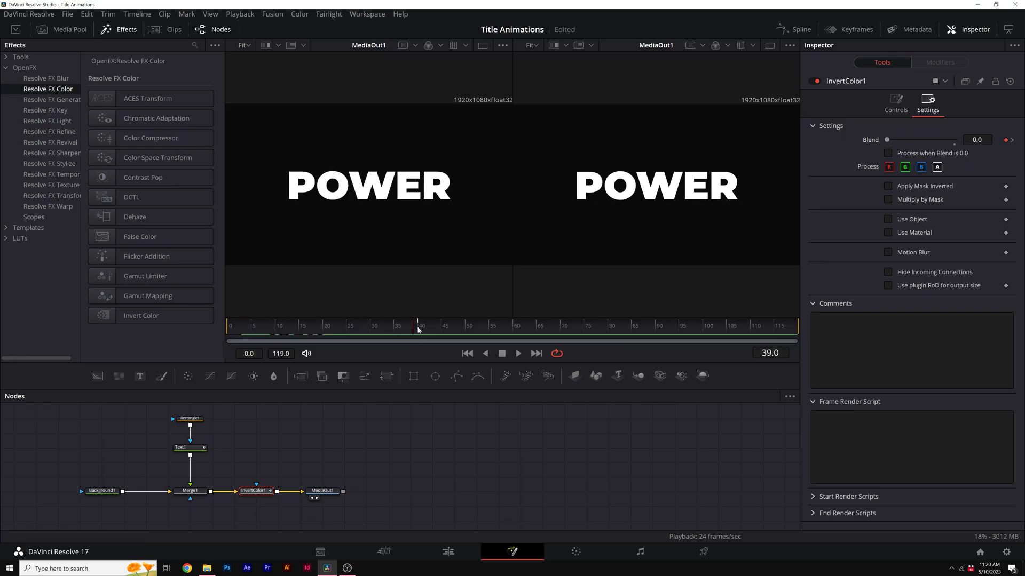
pyautogui.click(443, 327)
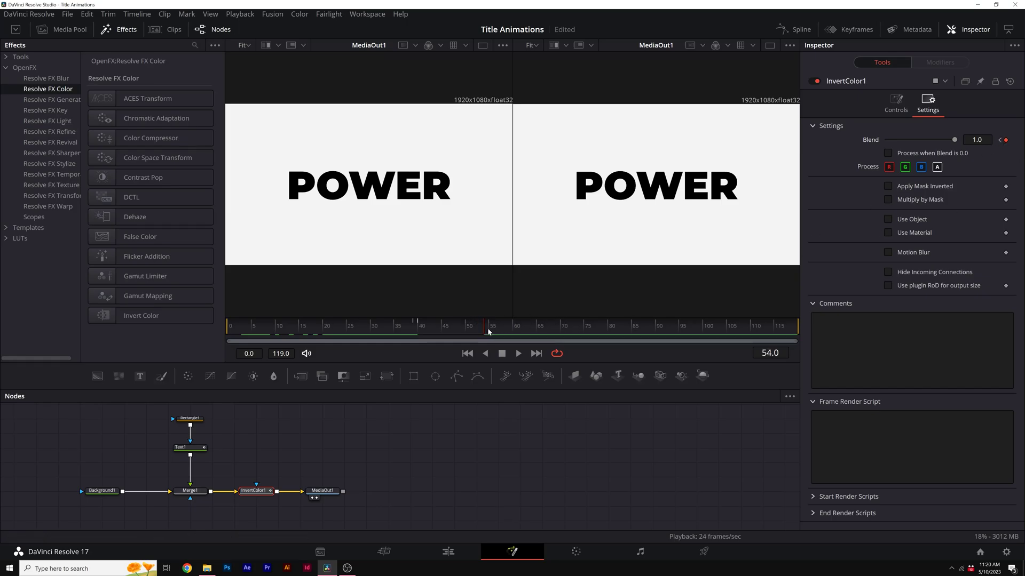
pyautogui.press('Right')
pyautogui.press('space')
pyautogui.click(237, 328)
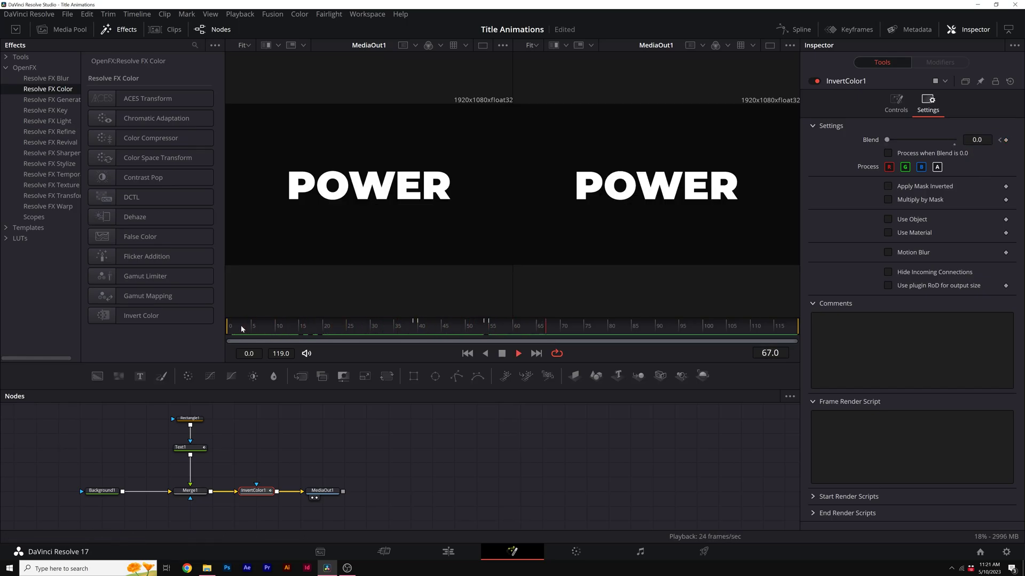
# Keyframe POWER's solid appearance at frame 39 and switch it to outline at frame 40.
pyautogui.click(190, 448)
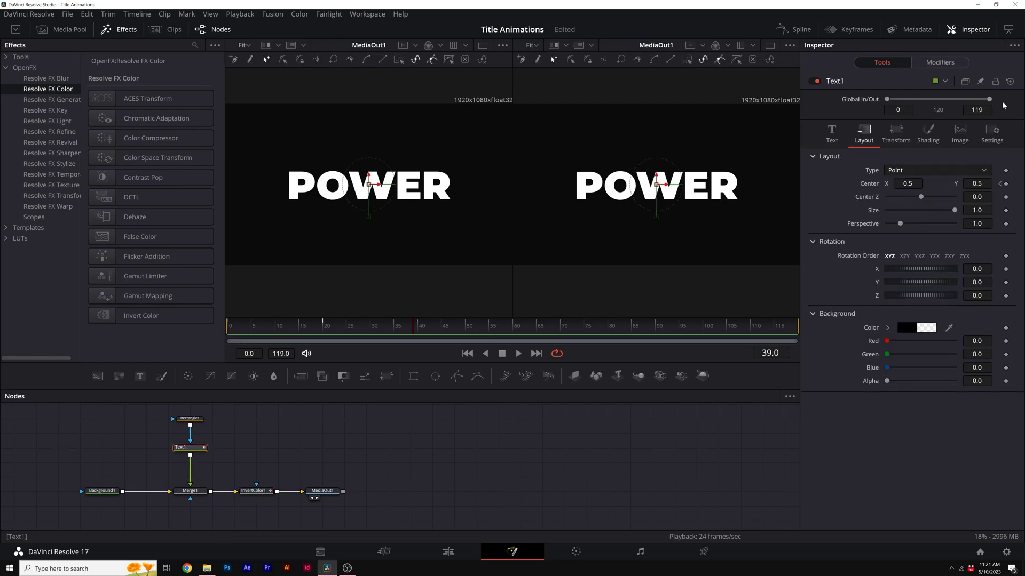
pyautogui.click(927, 133)
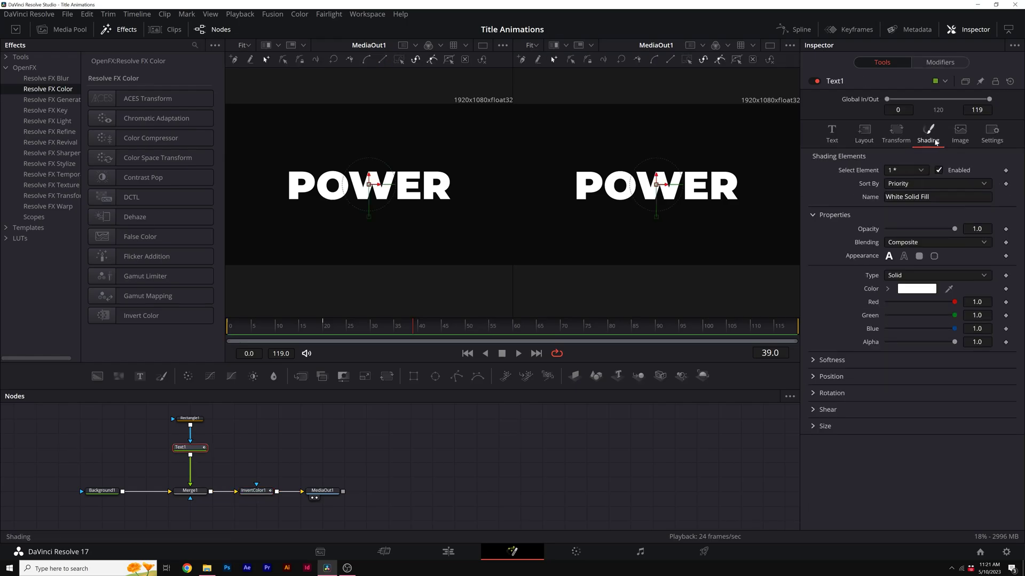
pyautogui.click(1006, 257)
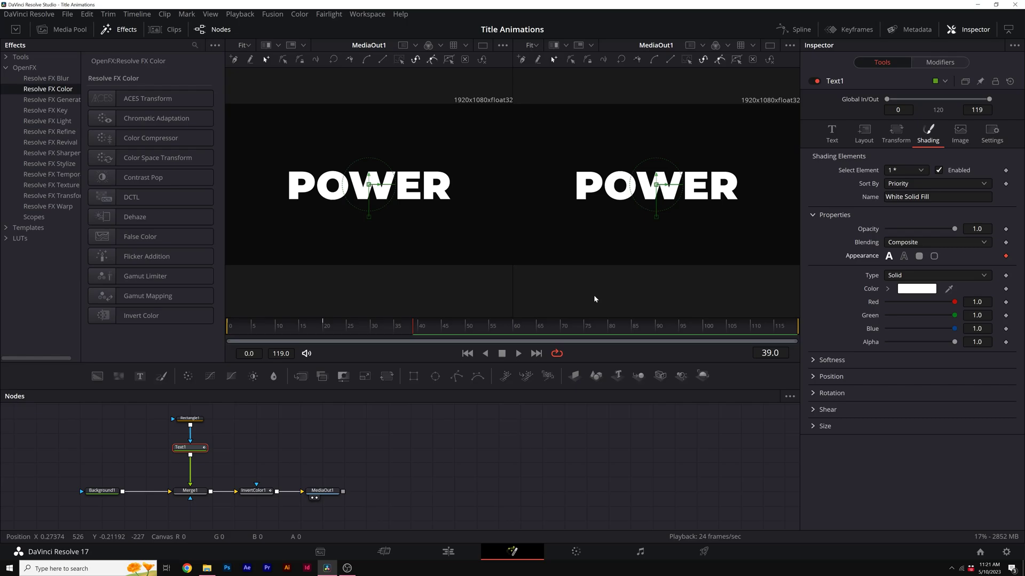
pyautogui.click(416, 333)
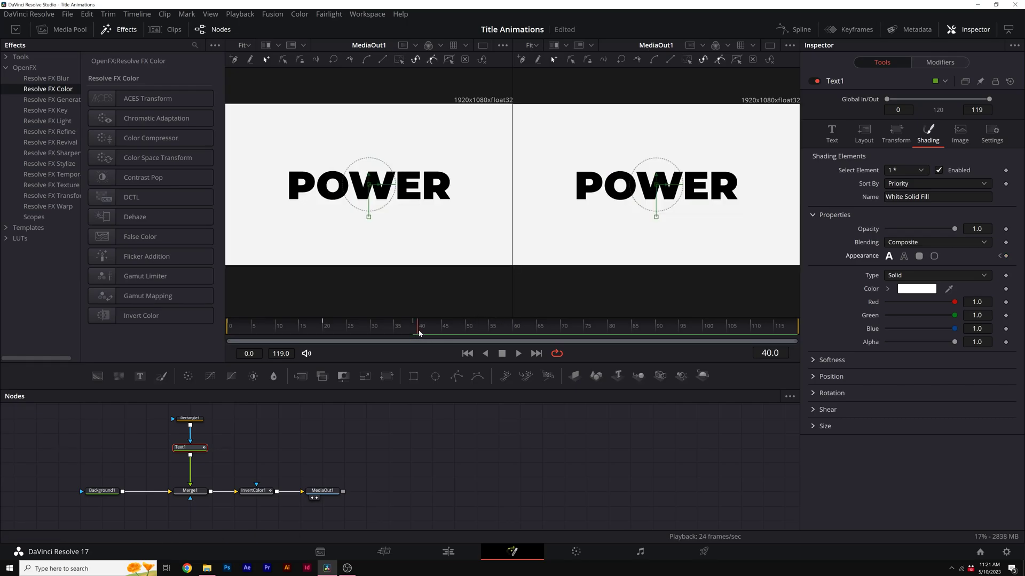
pyautogui.click(904, 257)
# Keep the outline through frame 54, return to solid fill at frame 55, and review.
pyautogui.click(487, 326)
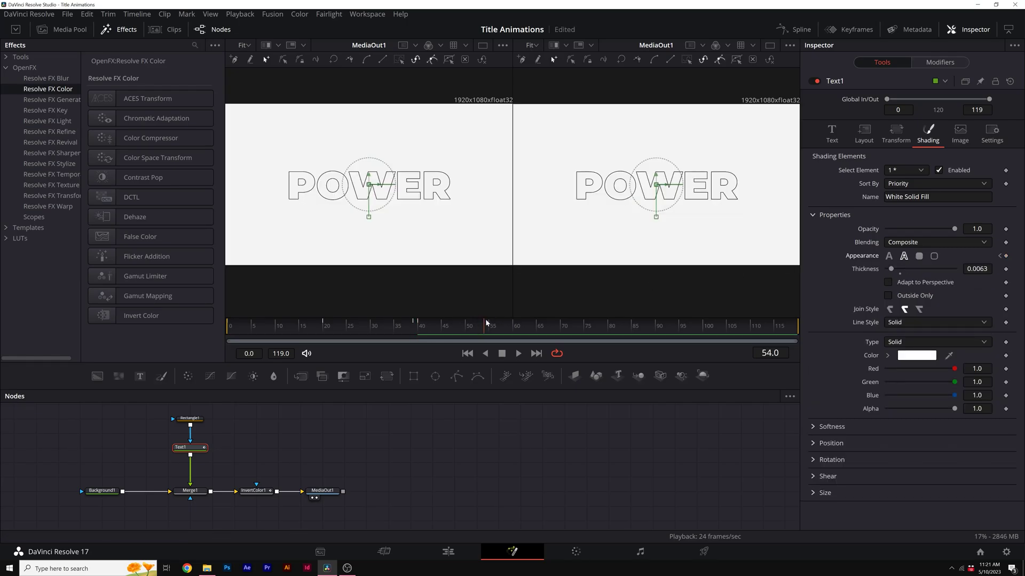
pyautogui.moveTo(487, 323); pyautogui.dragTo(497, 324)
pyautogui.moveTo(490, 322); pyautogui.dragTo(488, 322)
pyautogui.click(1005, 256)
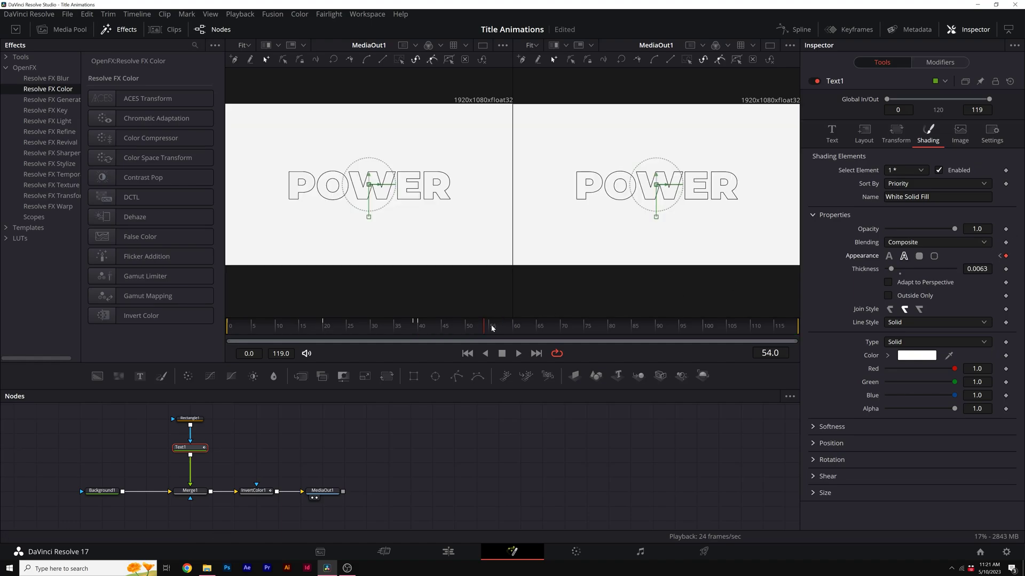
pyautogui.moveTo(487, 332); pyautogui.dragTo(490, 333)
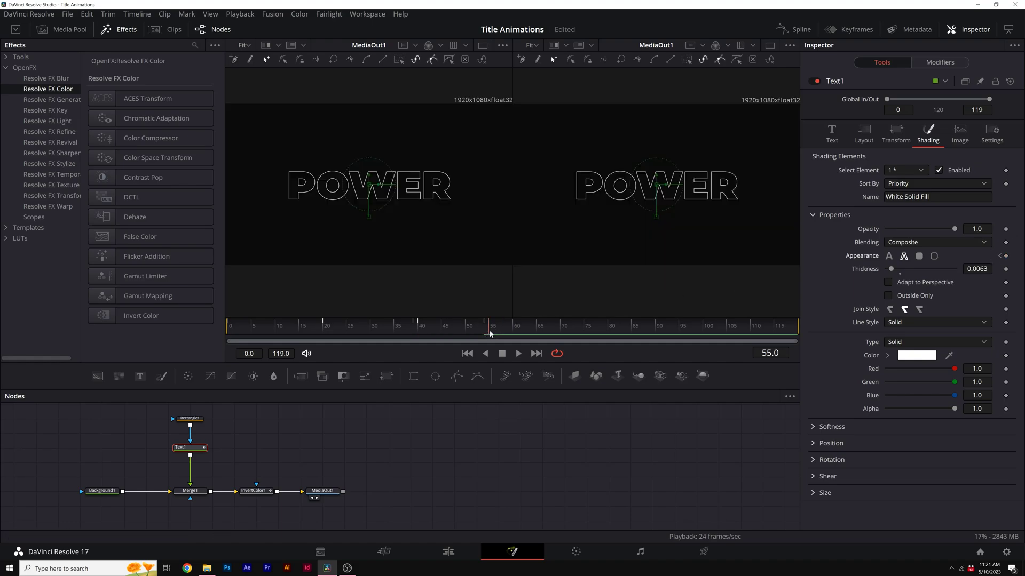
pyautogui.click(890, 256)
pyautogui.moveTo(404, 329); pyautogui.dragTo(537, 322)
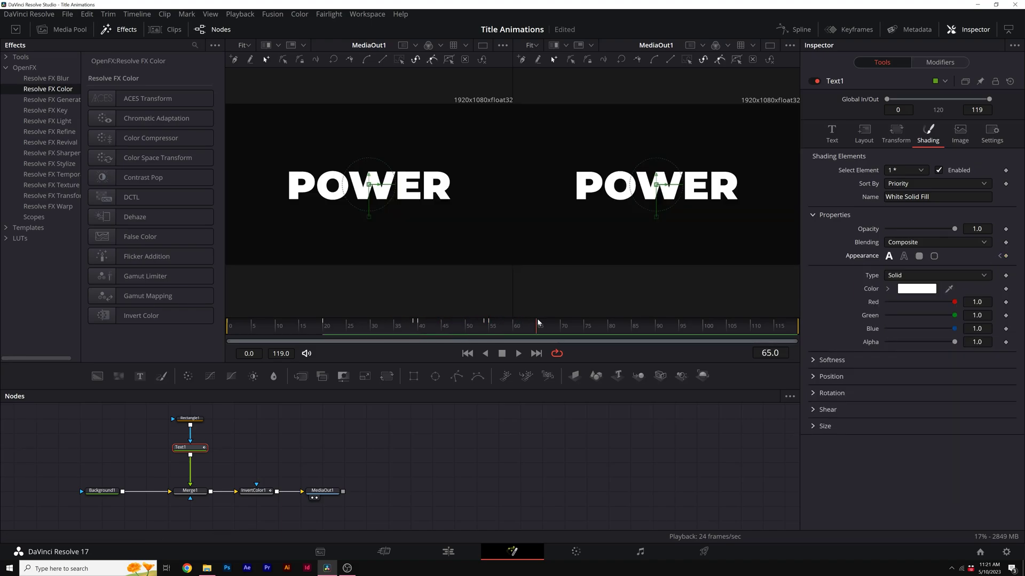
pyautogui.moveTo(415, 321); pyautogui.dragTo(527, 321)
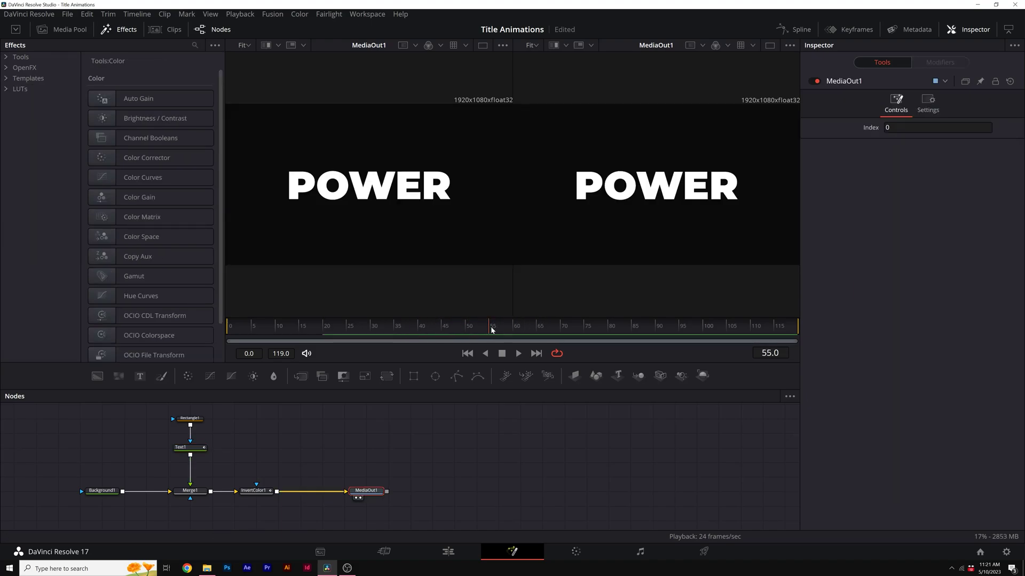
# Add a Brightness Contrast node after InvertColor1, before MediaOut1.
pyautogui.moveTo(492, 332)
pyautogui.mouseDown()
pyautogui.moveTo(359, 324)
pyautogui.moveTo(498, 328)
pyautogui.mouseUp()
pyautogui.click(5, 57)
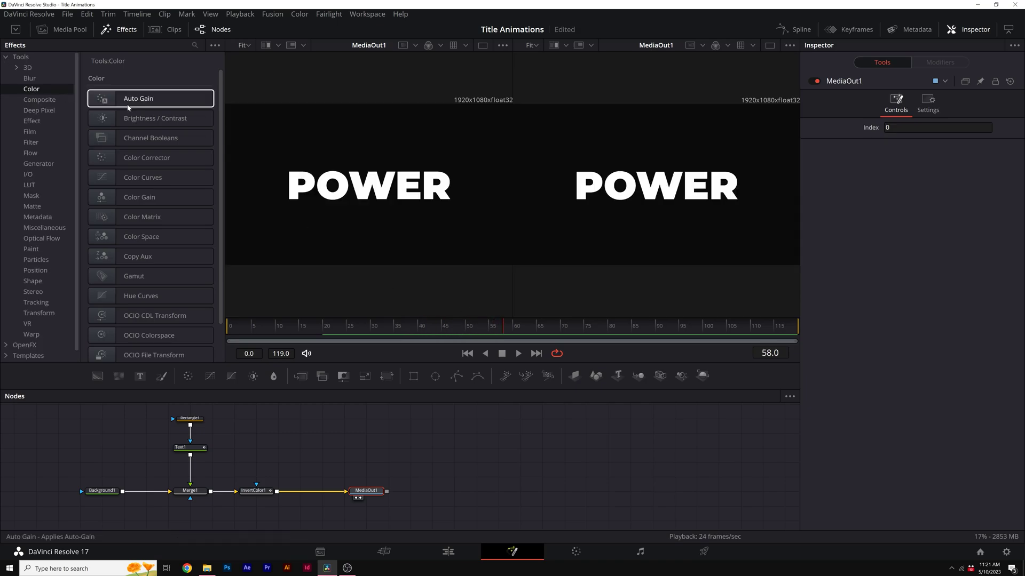
pyautogui.click(255, 497)
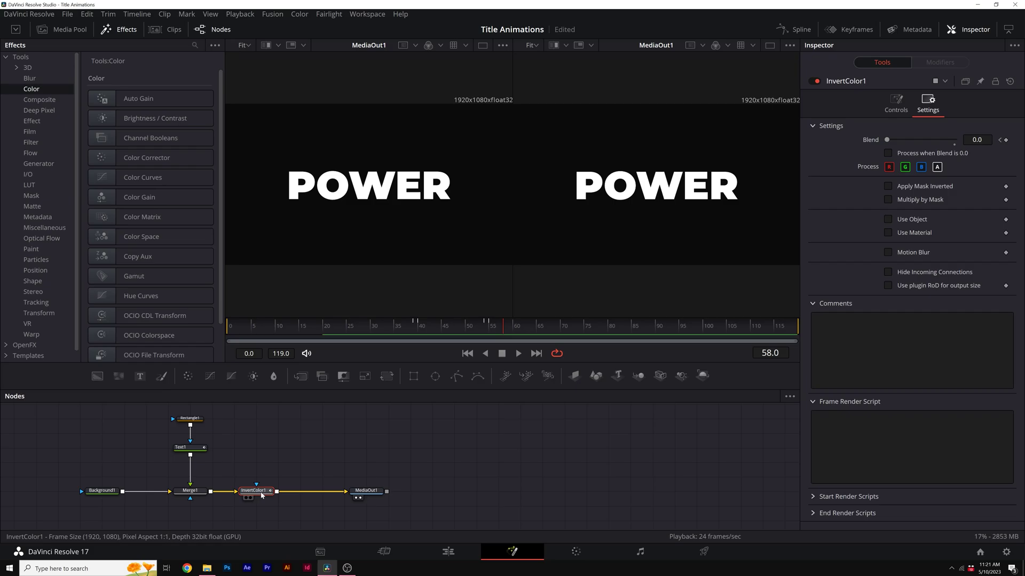
pyautogui.click(145, 119)
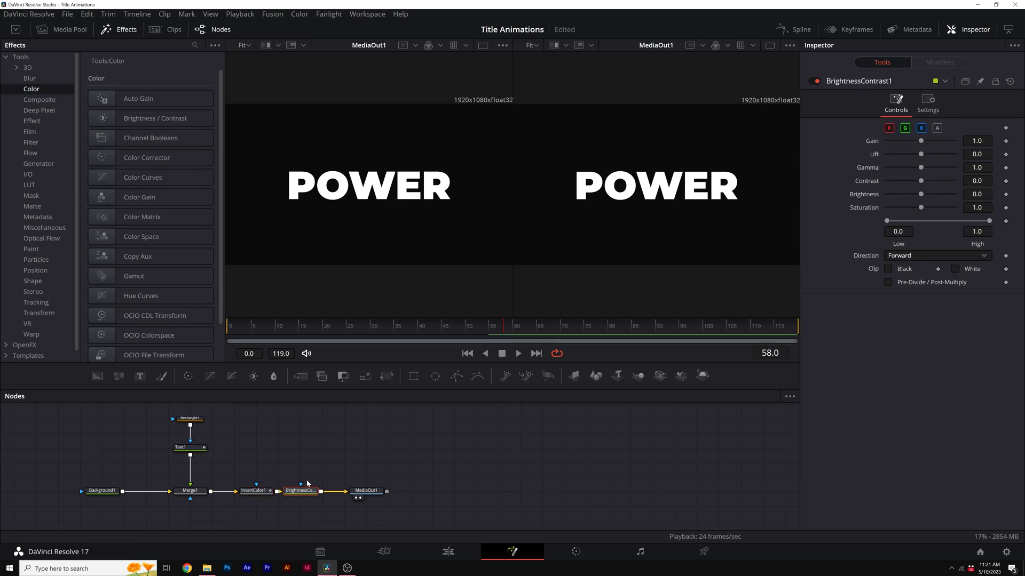
pyautogui.moveTo(301, 491); pyautogui.dragTo(323, 463)
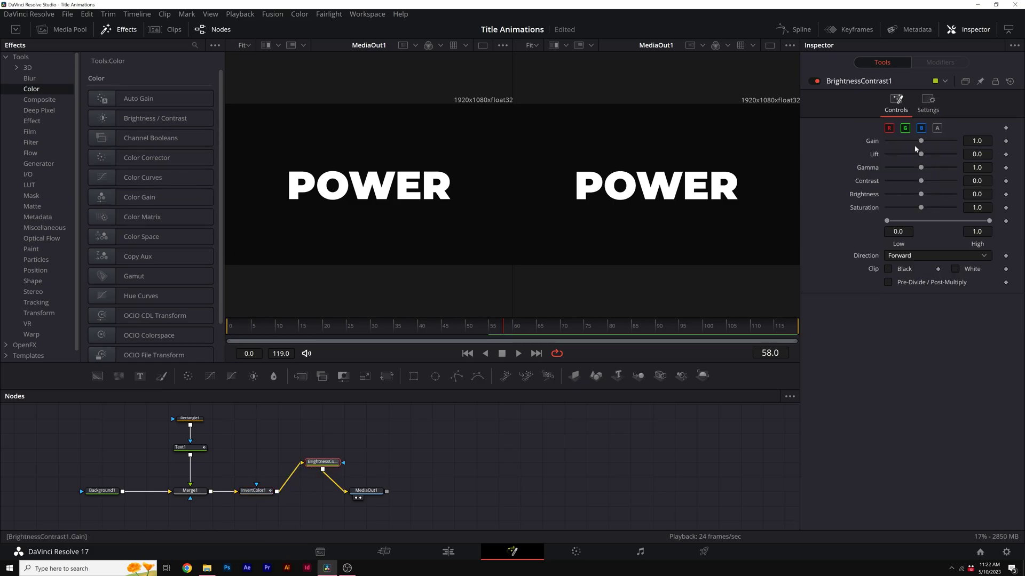
# Lower the Gain to dim POWER to grey, then go to frame 0 in Blend settings.
pyautogui.moveTo(919, 141); pyautogui.dragTo(906, 142)
pyautogui.click(927, 103)
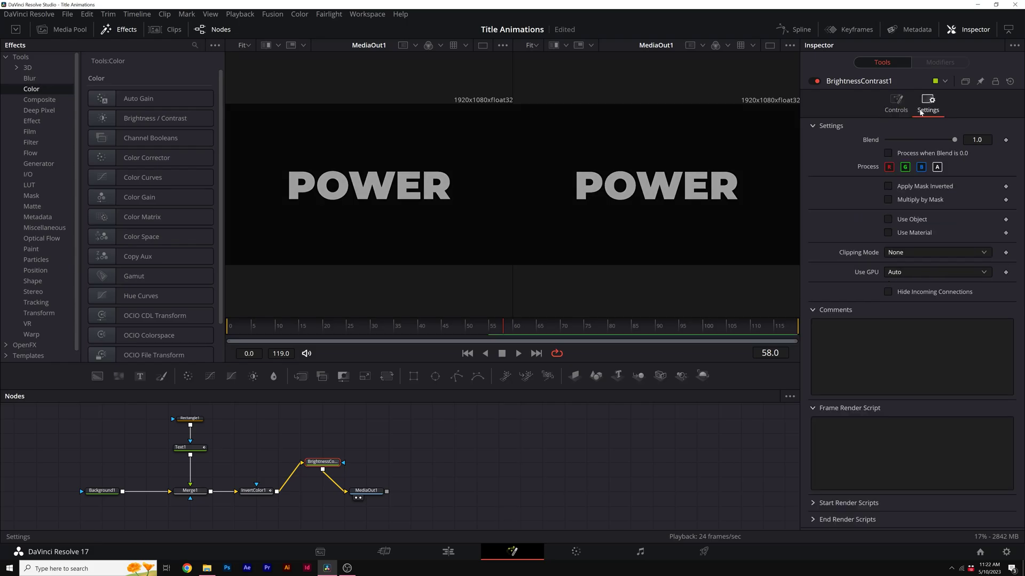
pyautogui.click(227, 332)
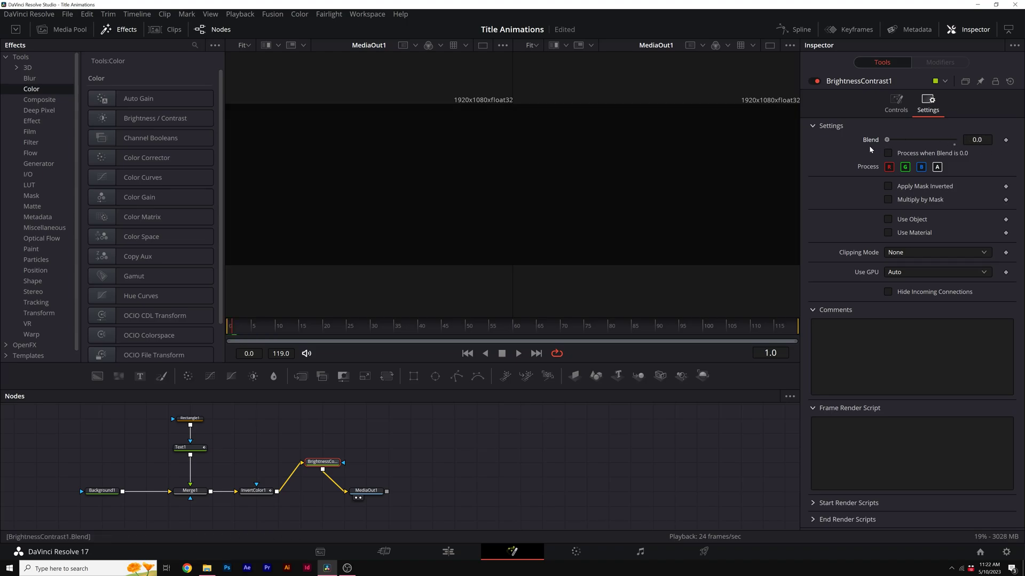
# Set BrightnessContrast1's Blend curve to loop in the spline editor and play the flicker.
pyautogui.click(791, 36)
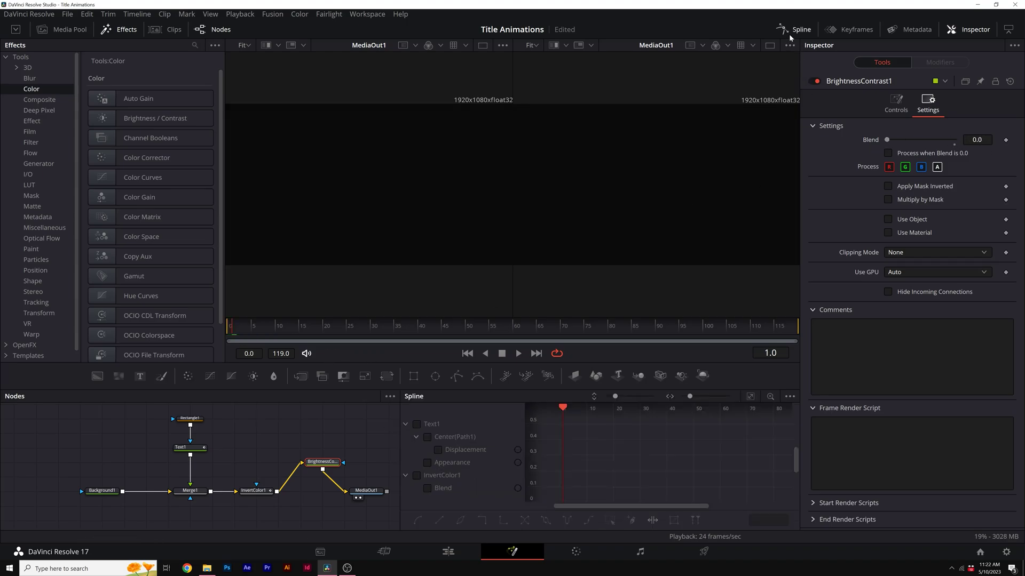
pyautogui.click(417, 488)
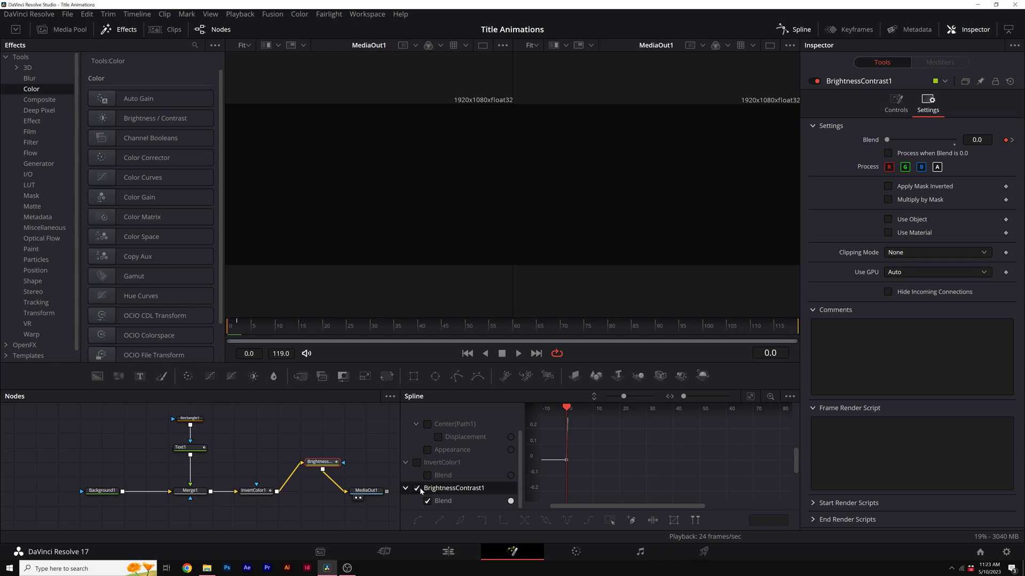
pyautogui.click(749, 397)
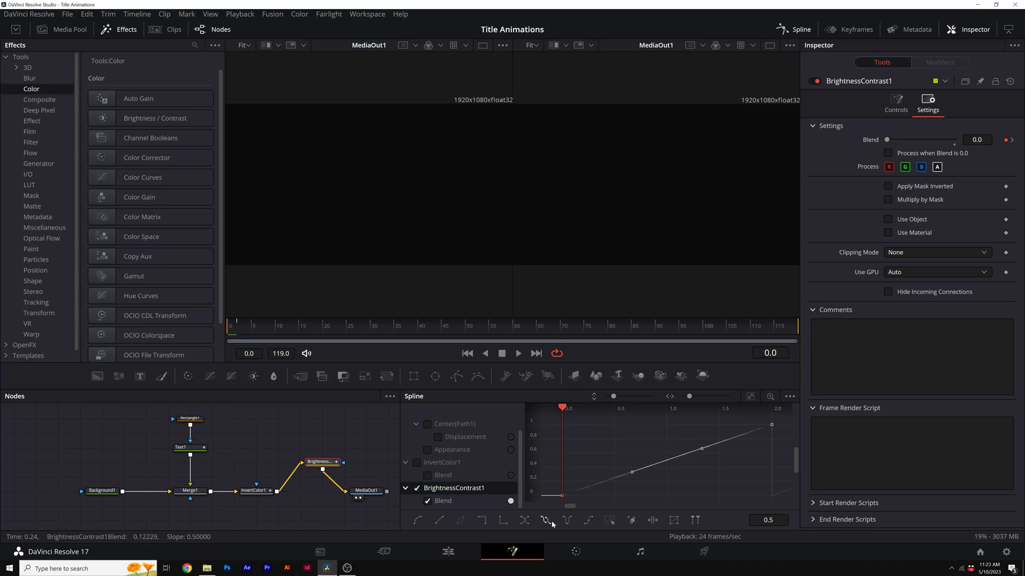
pyautogui.click(551, 521)
pyautogui.press('space')
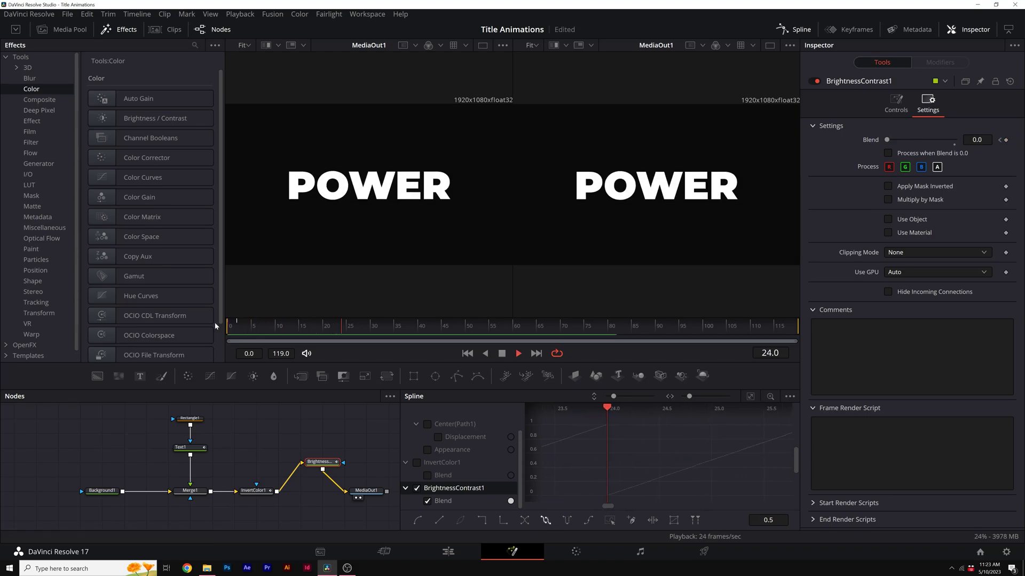